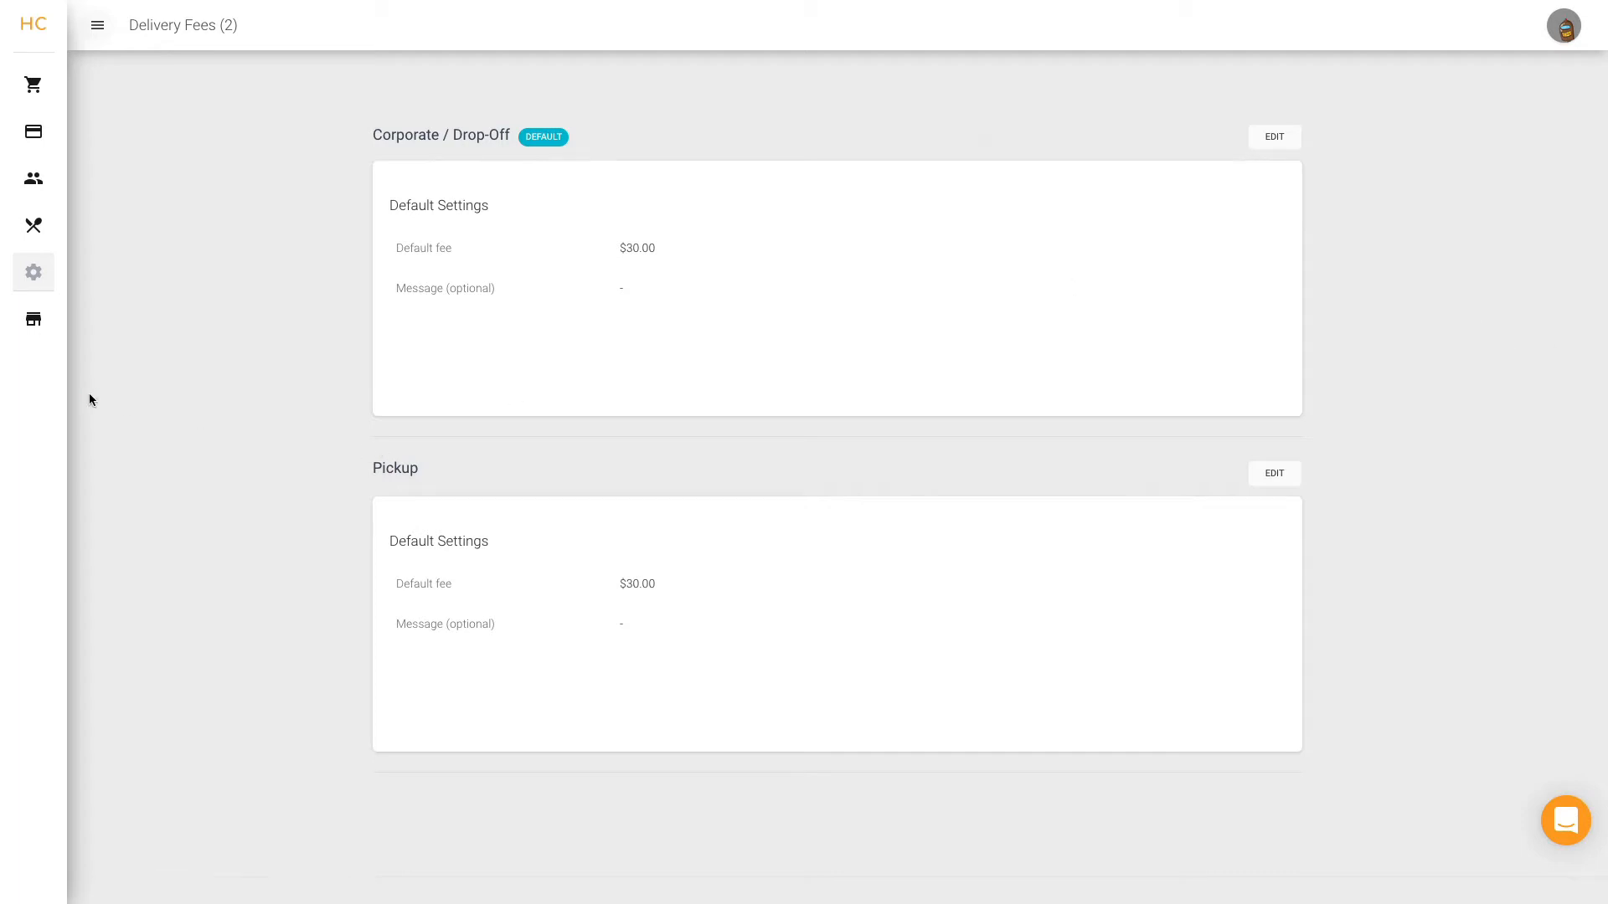
Open the Corporate / Drop-Off delivery fee settings for editing and turn on Restrict Service Area.
{"action": "mouse_move", "coordinate": [40, 319]}
{"action": "left_click", "coordinate": [97, 275]}
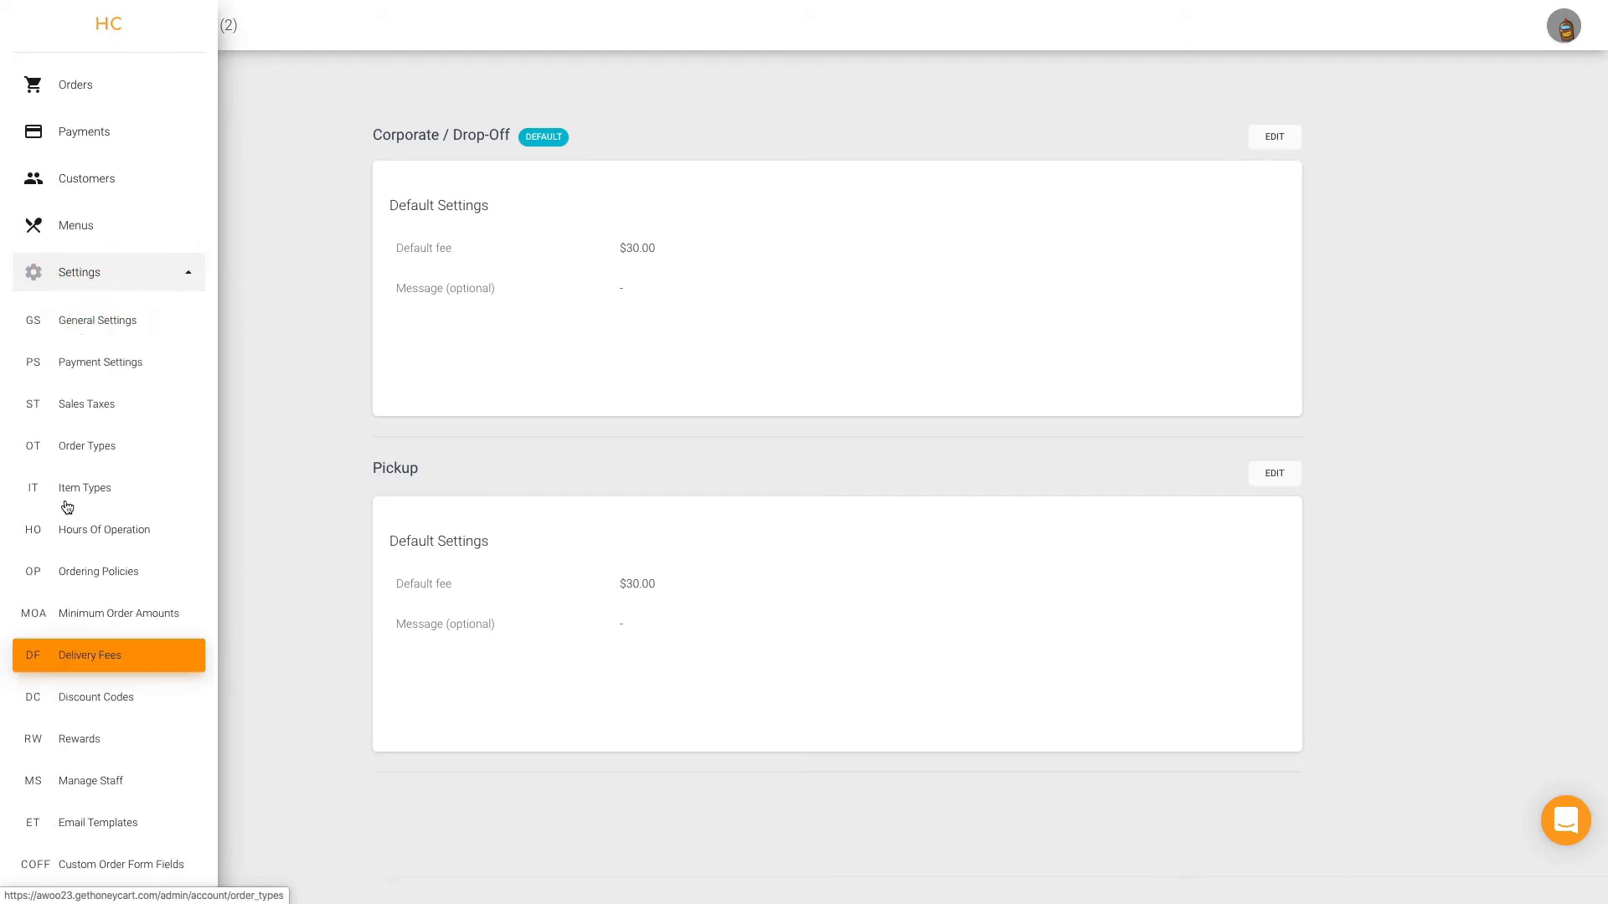
{"action": "left_click", "coordinate": [272, 550]}
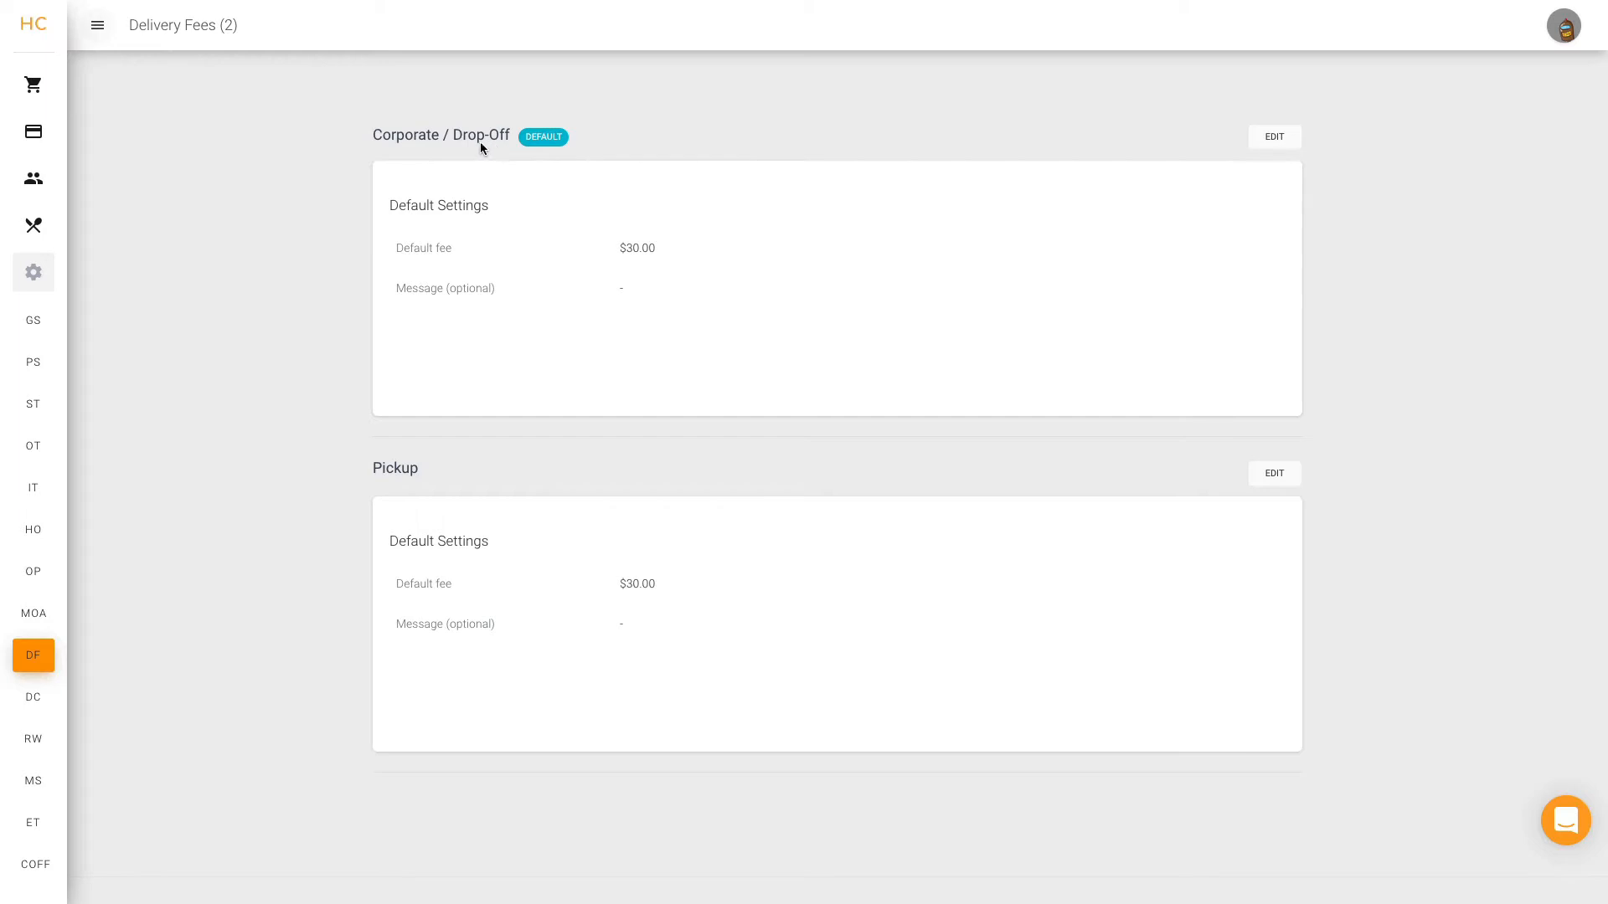
{"action": "left_click", "coordinate": [376, 135]}
{"action": "left_click", "coordinate": [1274, 137]}
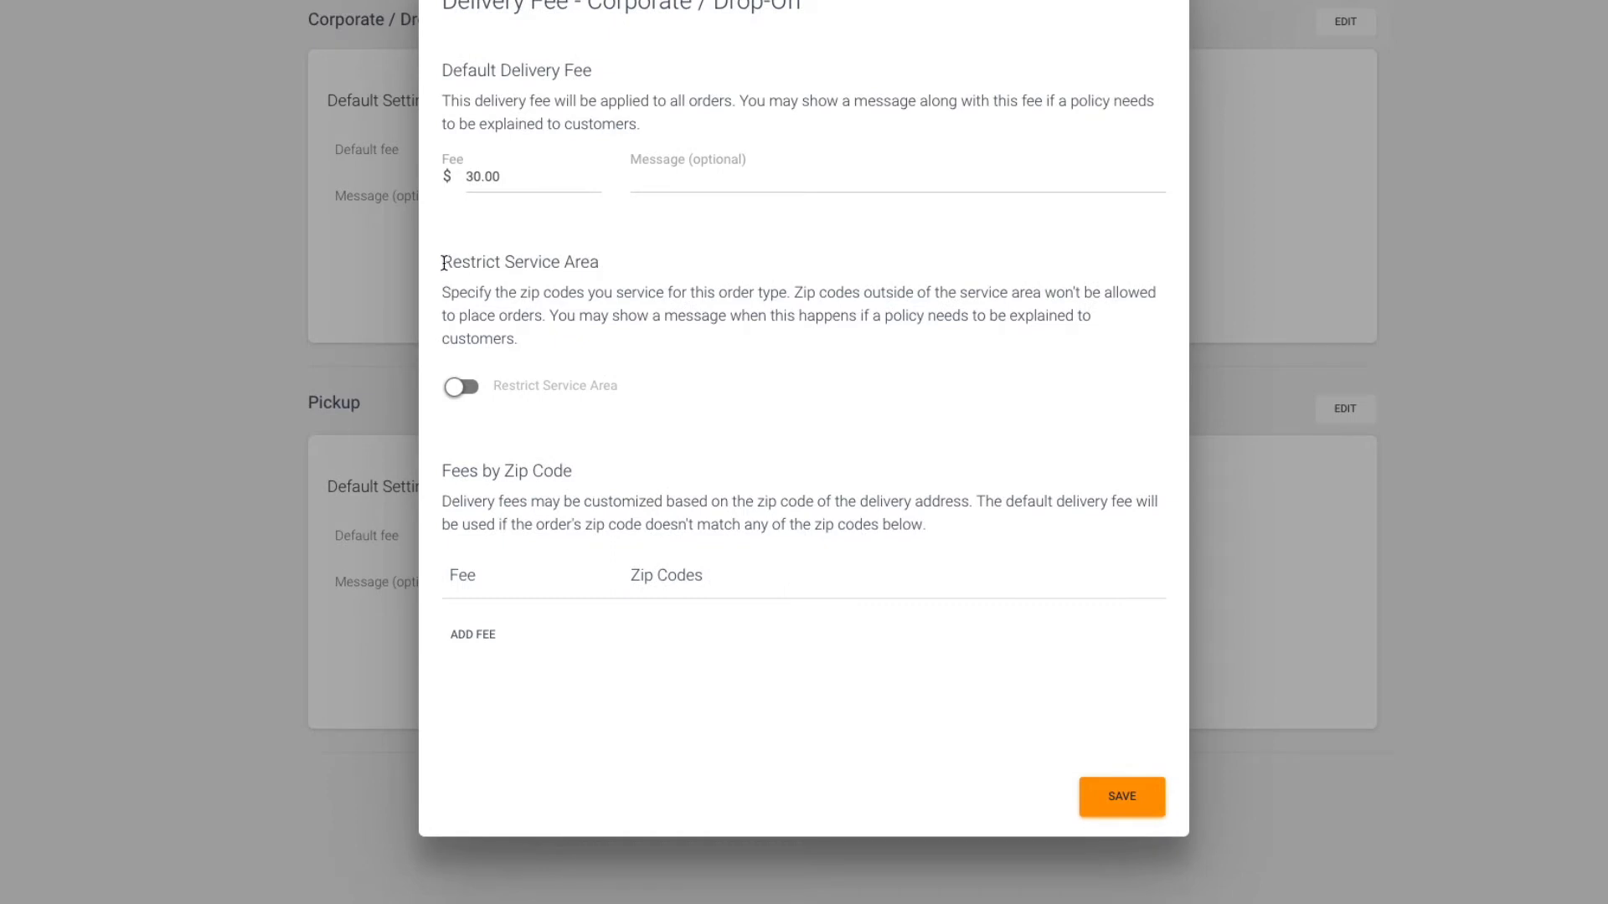
{"action": "left_click", "coordinate": [464, 389]}
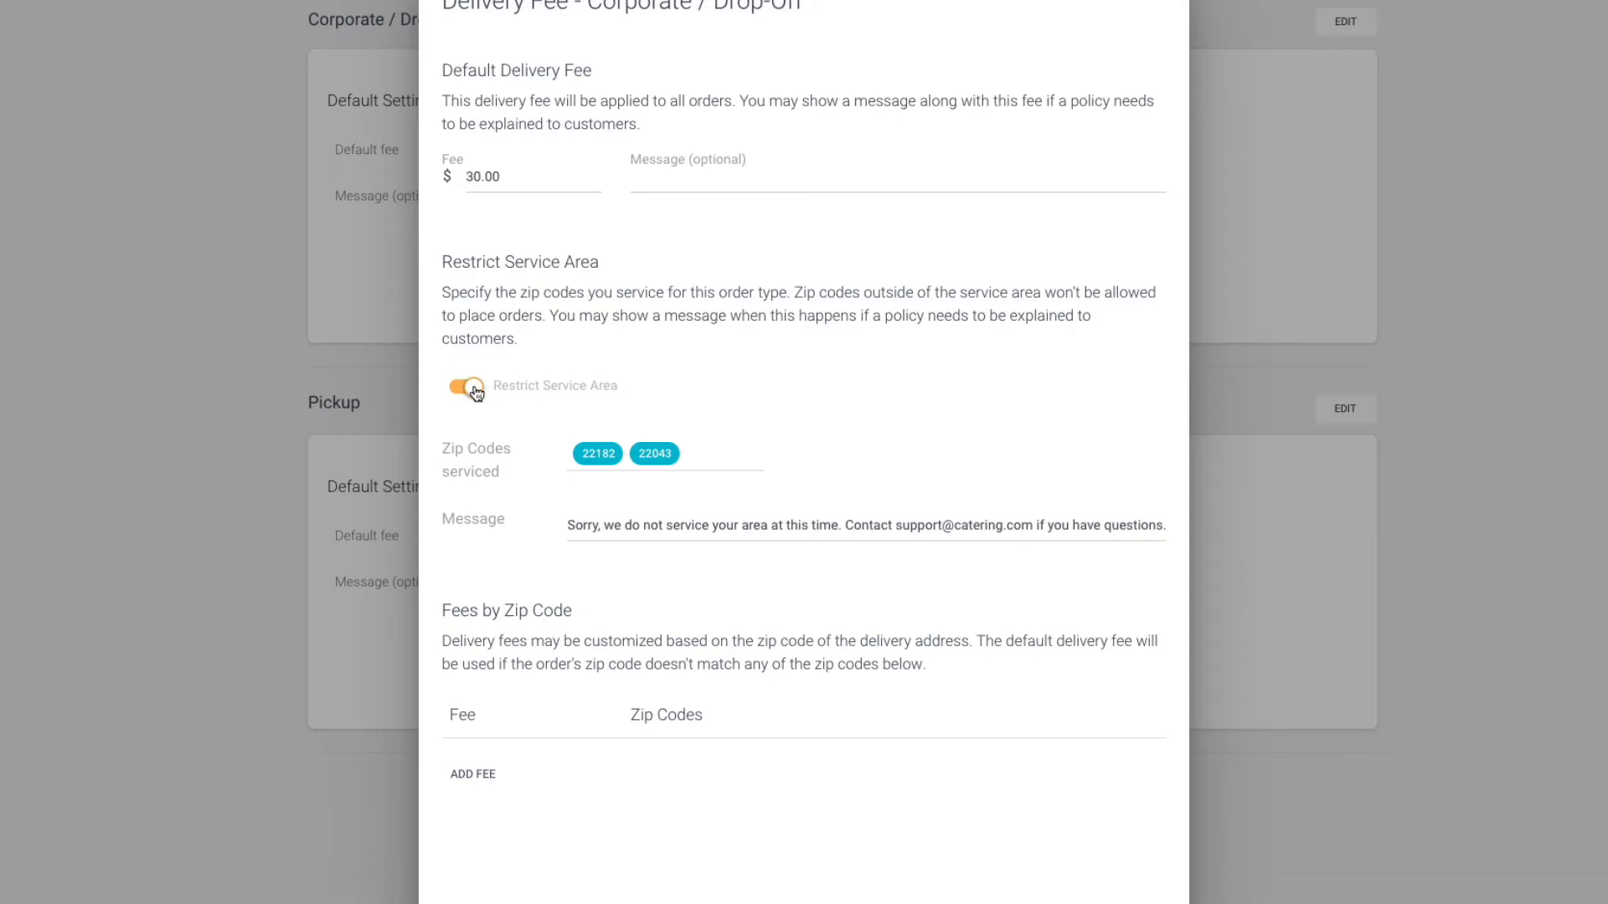
{"action": "mouse_move", "coordinate": [667, 465]}
{"action": "left_click_drag", "start_coordinate": [571, 525], "coordinate": [841, 521]}
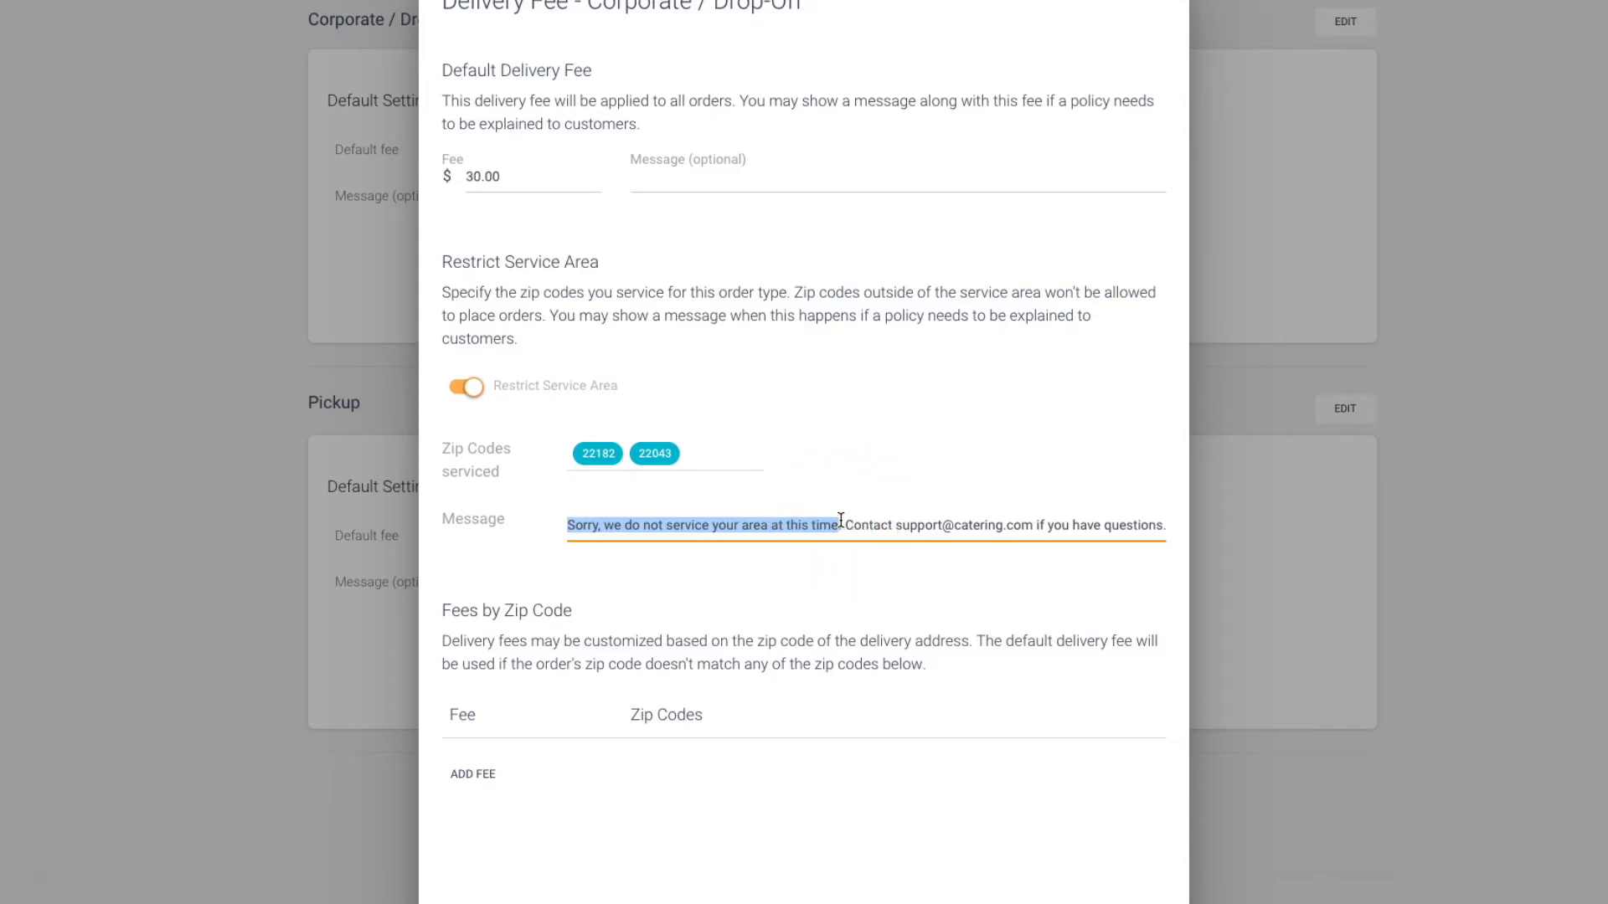
{"action": "scroll", "coordinate": [835, 714], "scroll_direction": "down", "scroll_amount": 1}
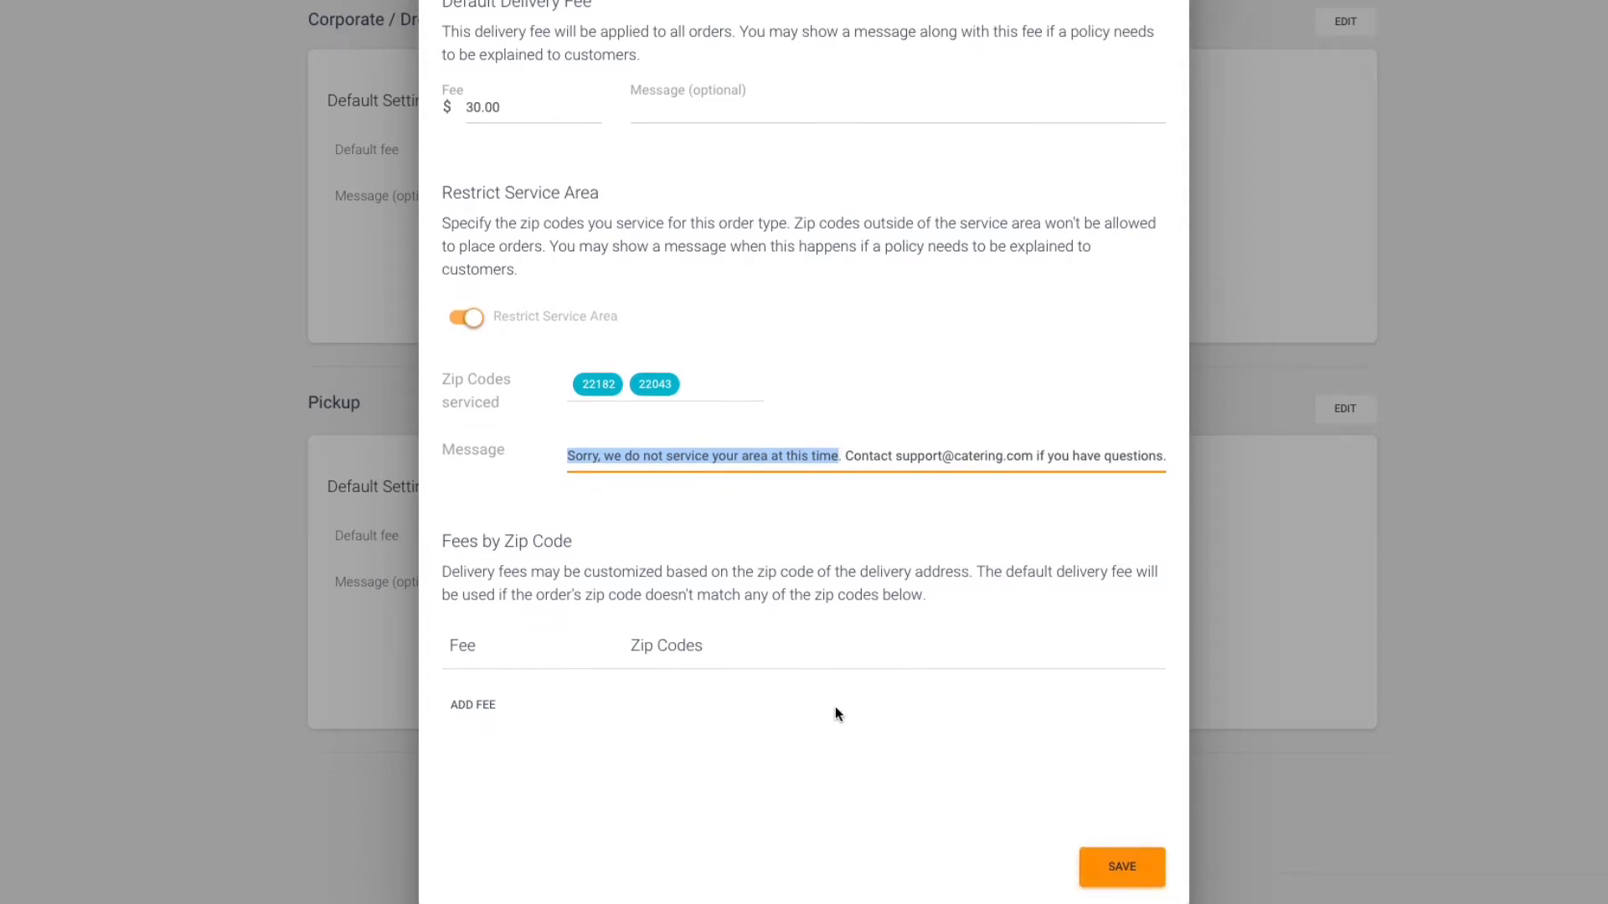
{"action": "left_click", "coordinate": [822, 708]}
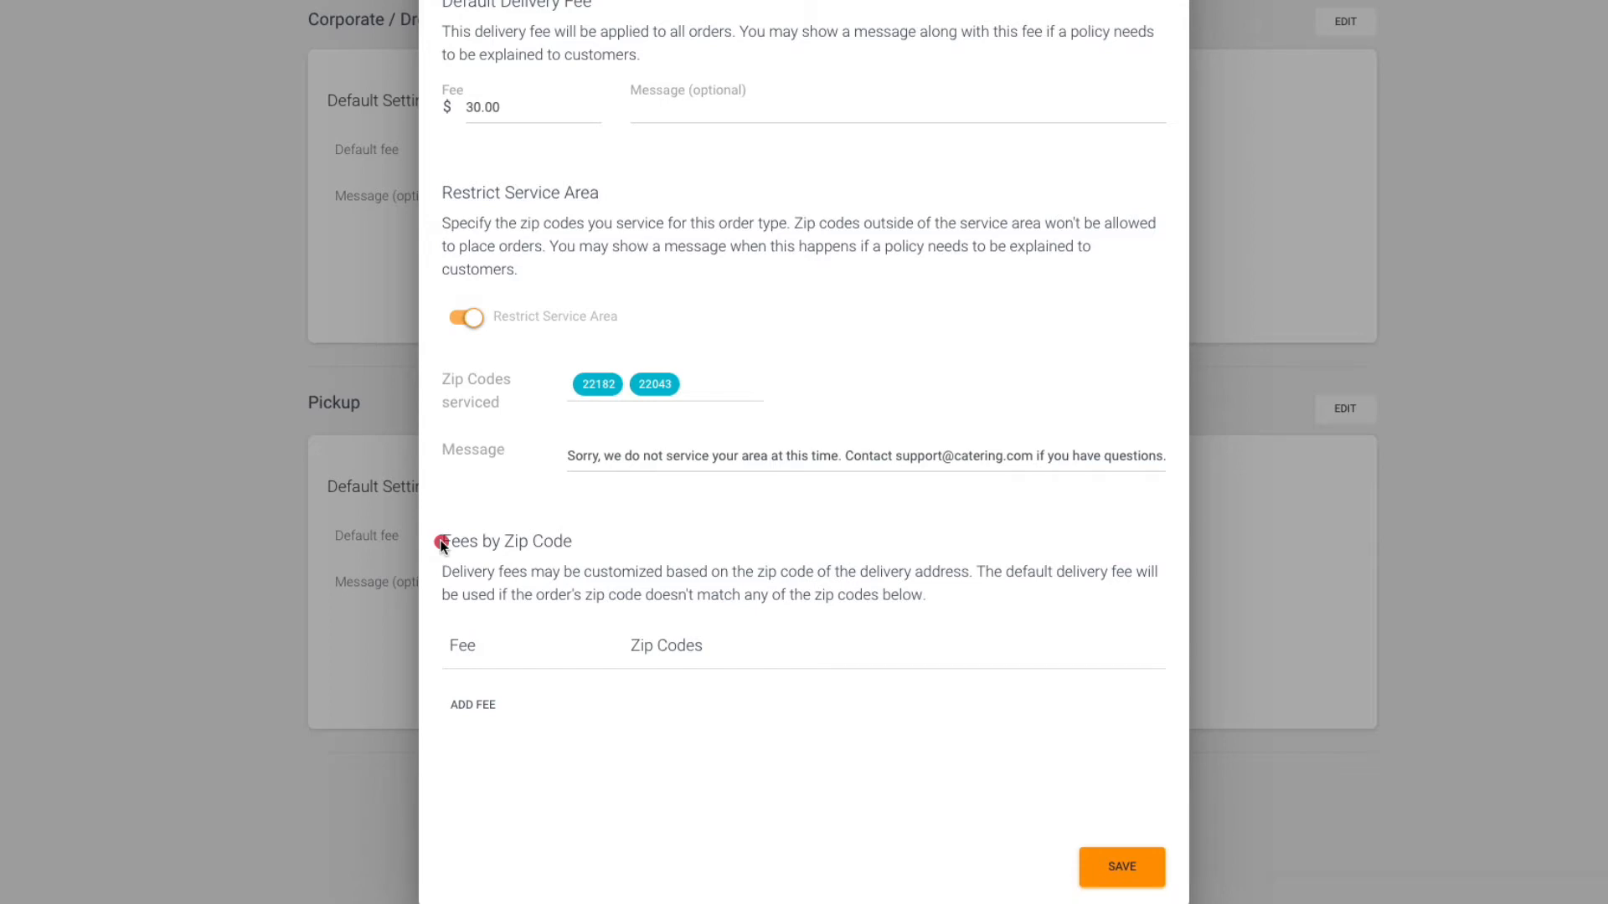
{"action": "left_click_drag", "start_coordinate": [439, 540], "coordinate": [565, 541]}
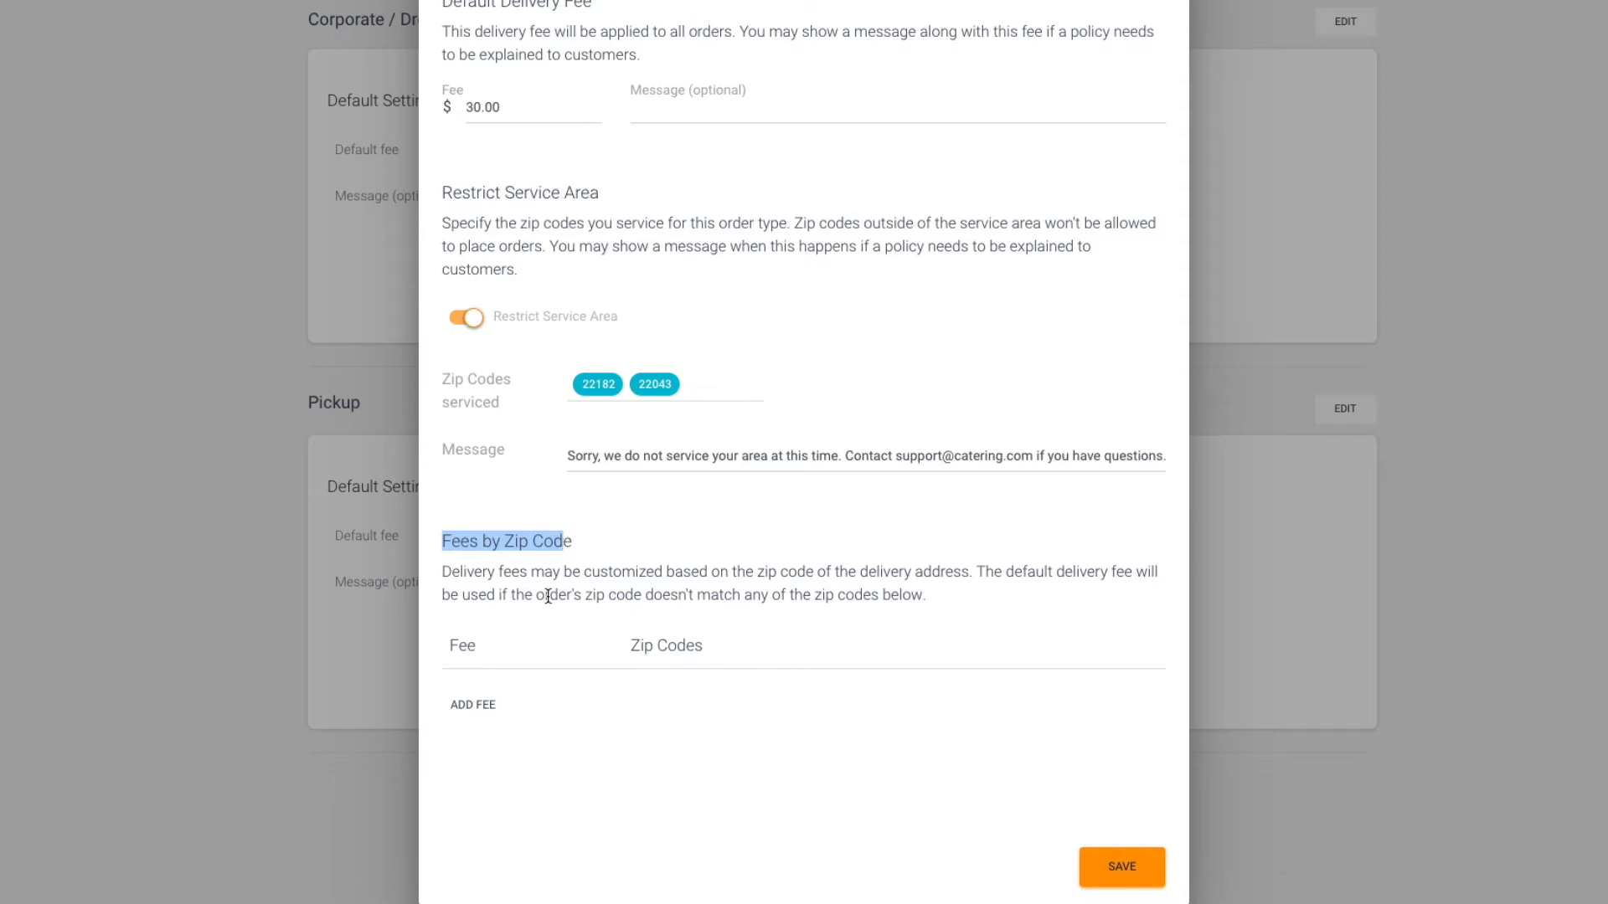
Try to save a zip-code-specific delivery fee of $50 for zip code 22091.
{"action": "left_click", "coordinate": [452, 721]}
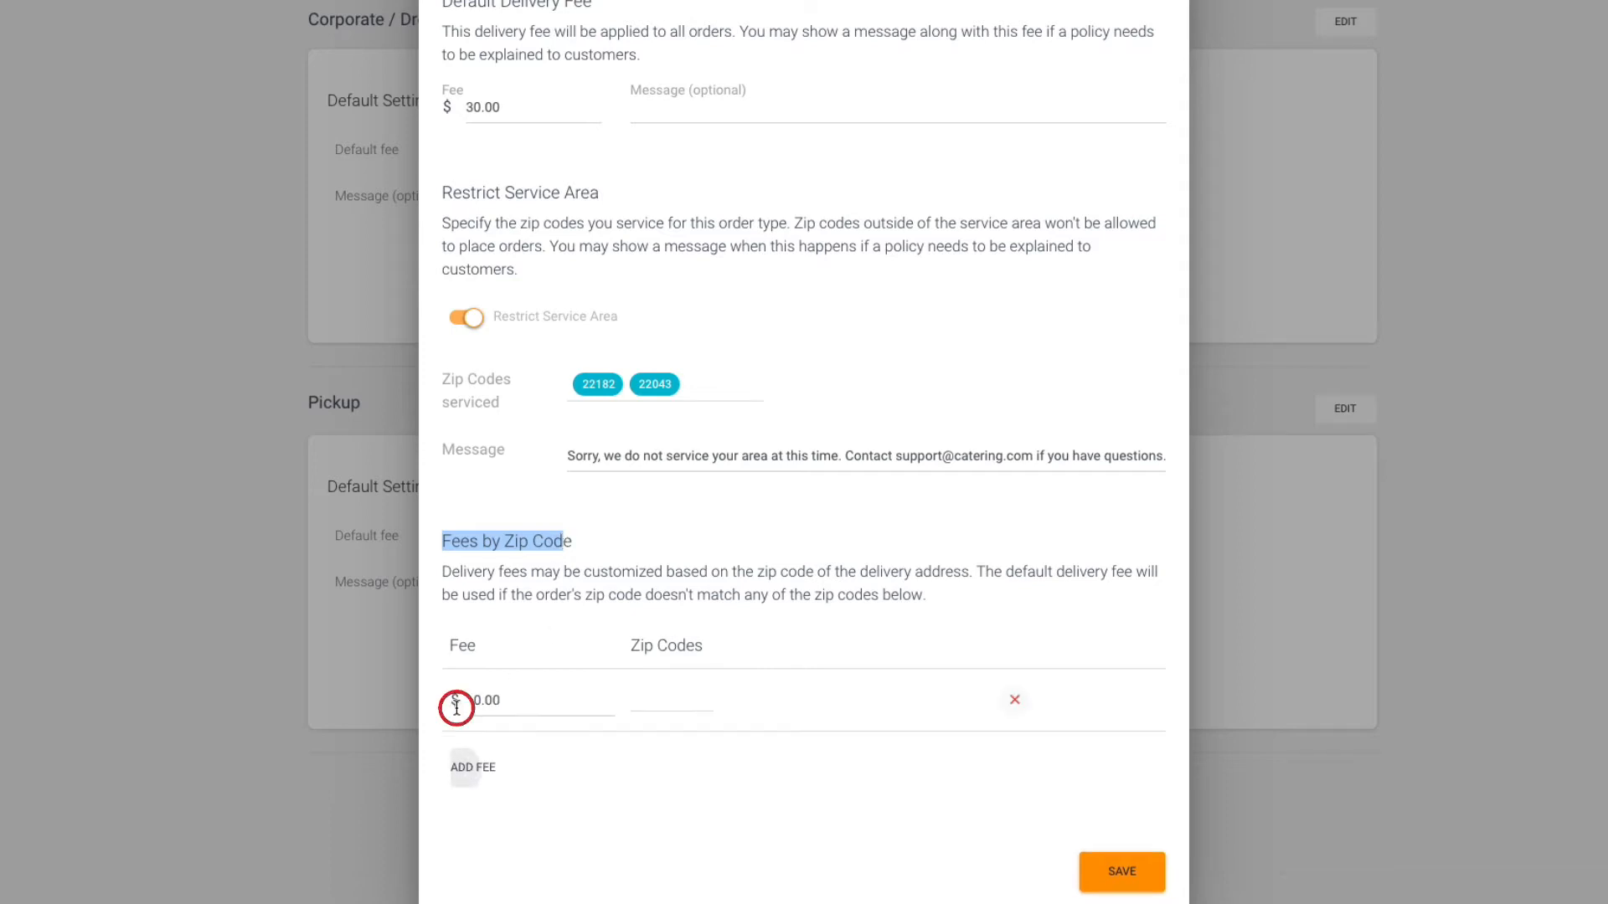
{"action": "left_click", "coordinate": [545, 700]}
{"action": "type", "text": "50"}
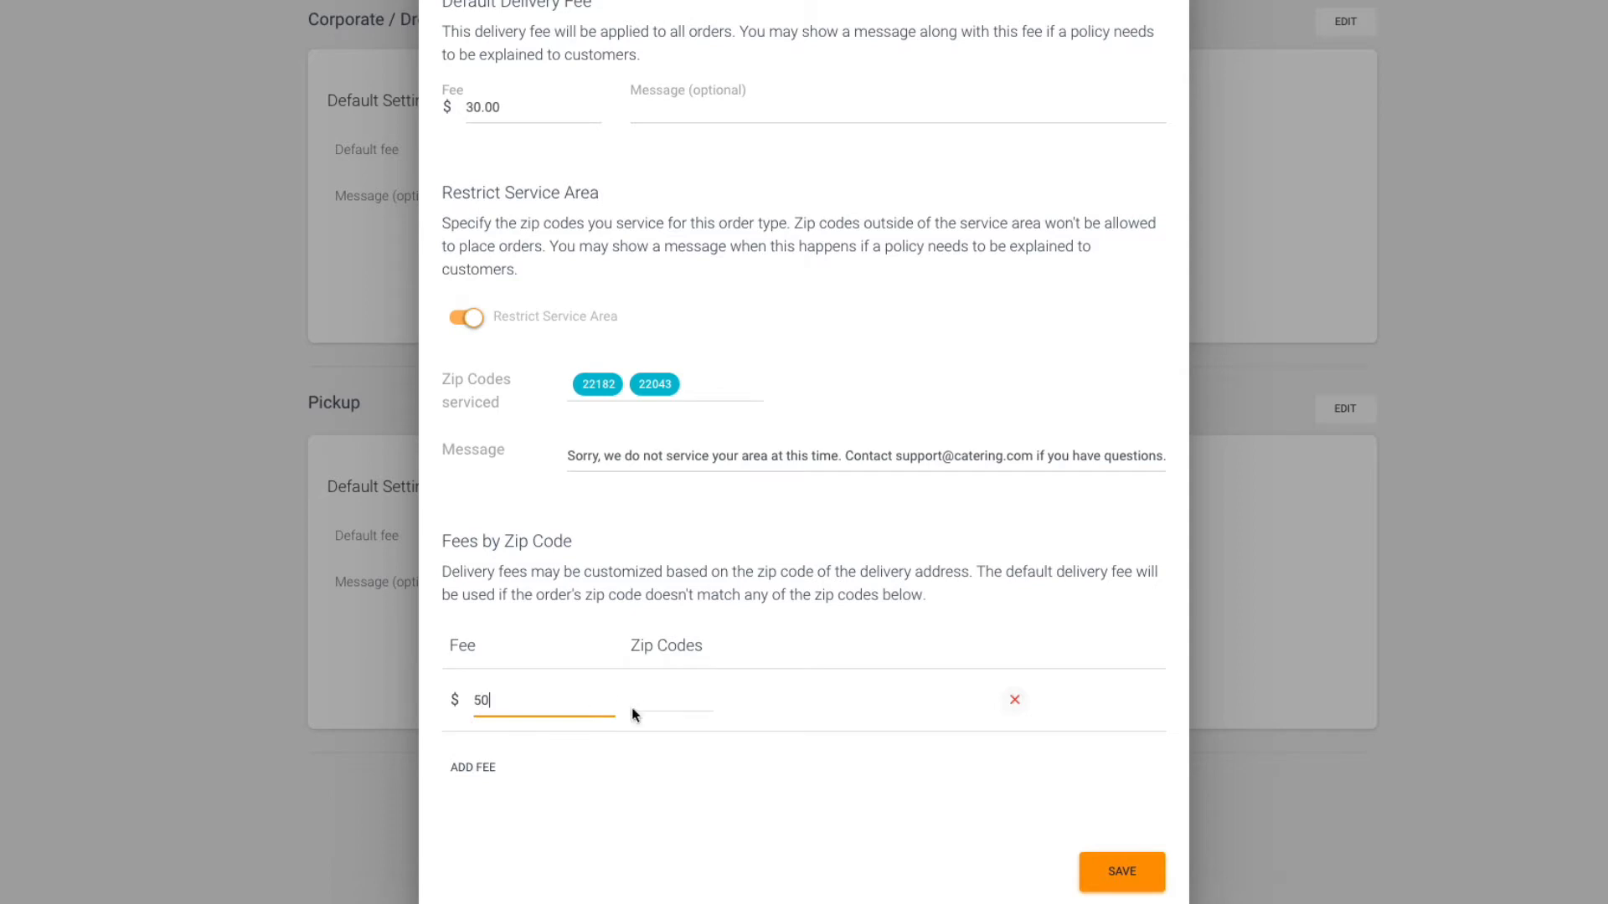
{"action": "left_click", "coordinate": [646, 703]}
{"action": "type", "text": "221091"}
{"action": "mouse_move", "coordinate": [632, 390]}
{"action": "left_click", "coordinate": [744, 789]}
{"action": "mouse_move", "coordinate": [655, 705]}
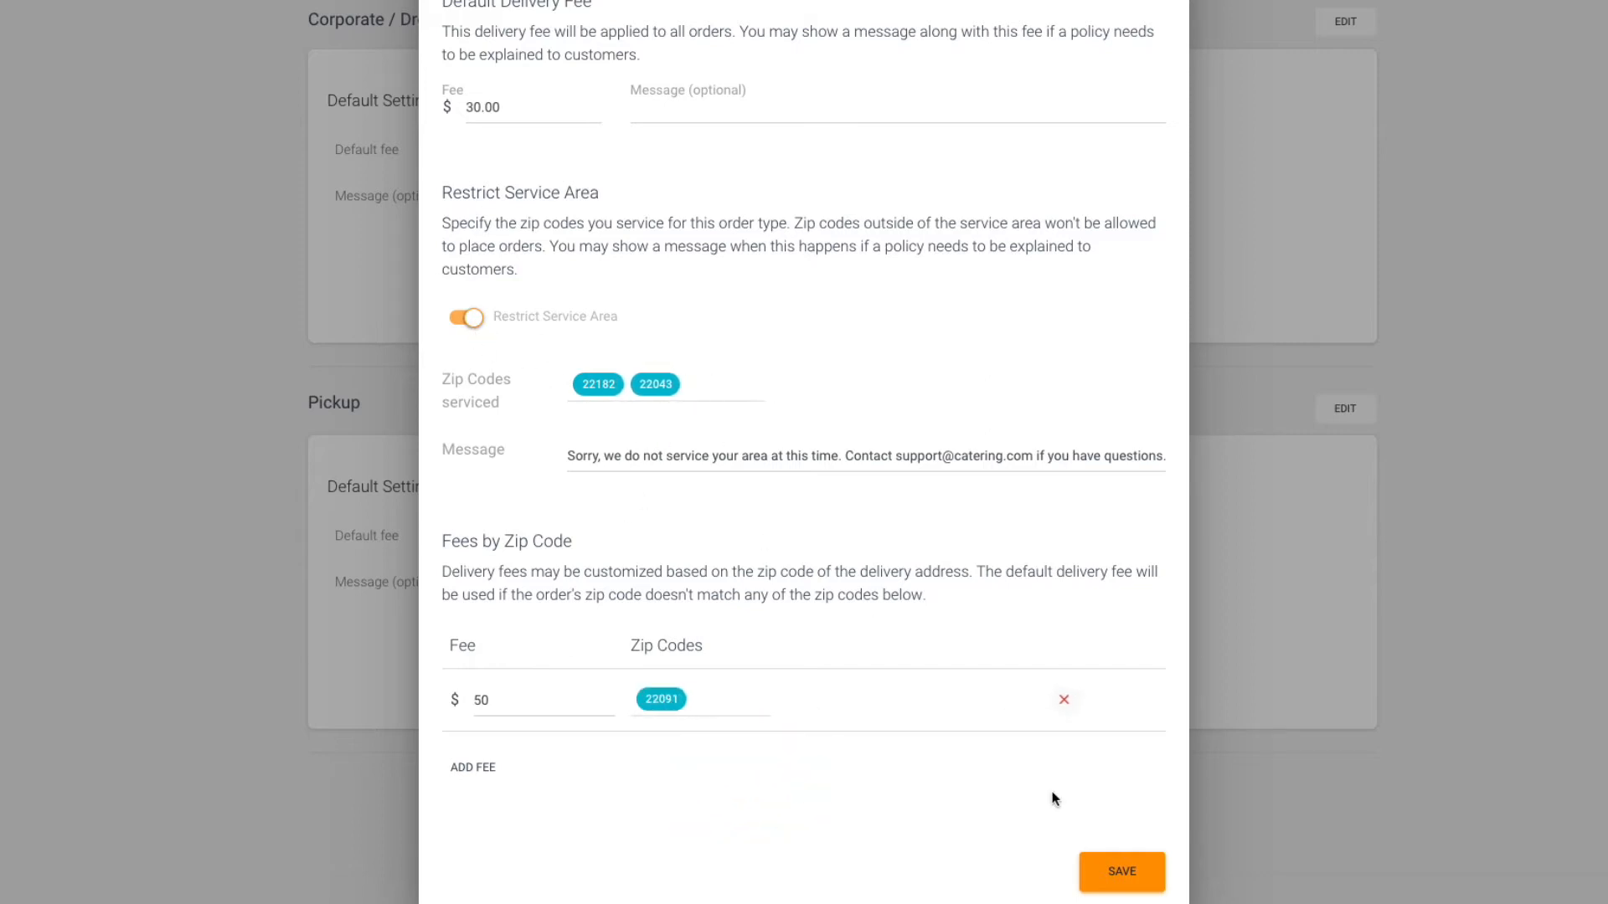
{"action": "left_click", "coordinate": [1122, 873]}
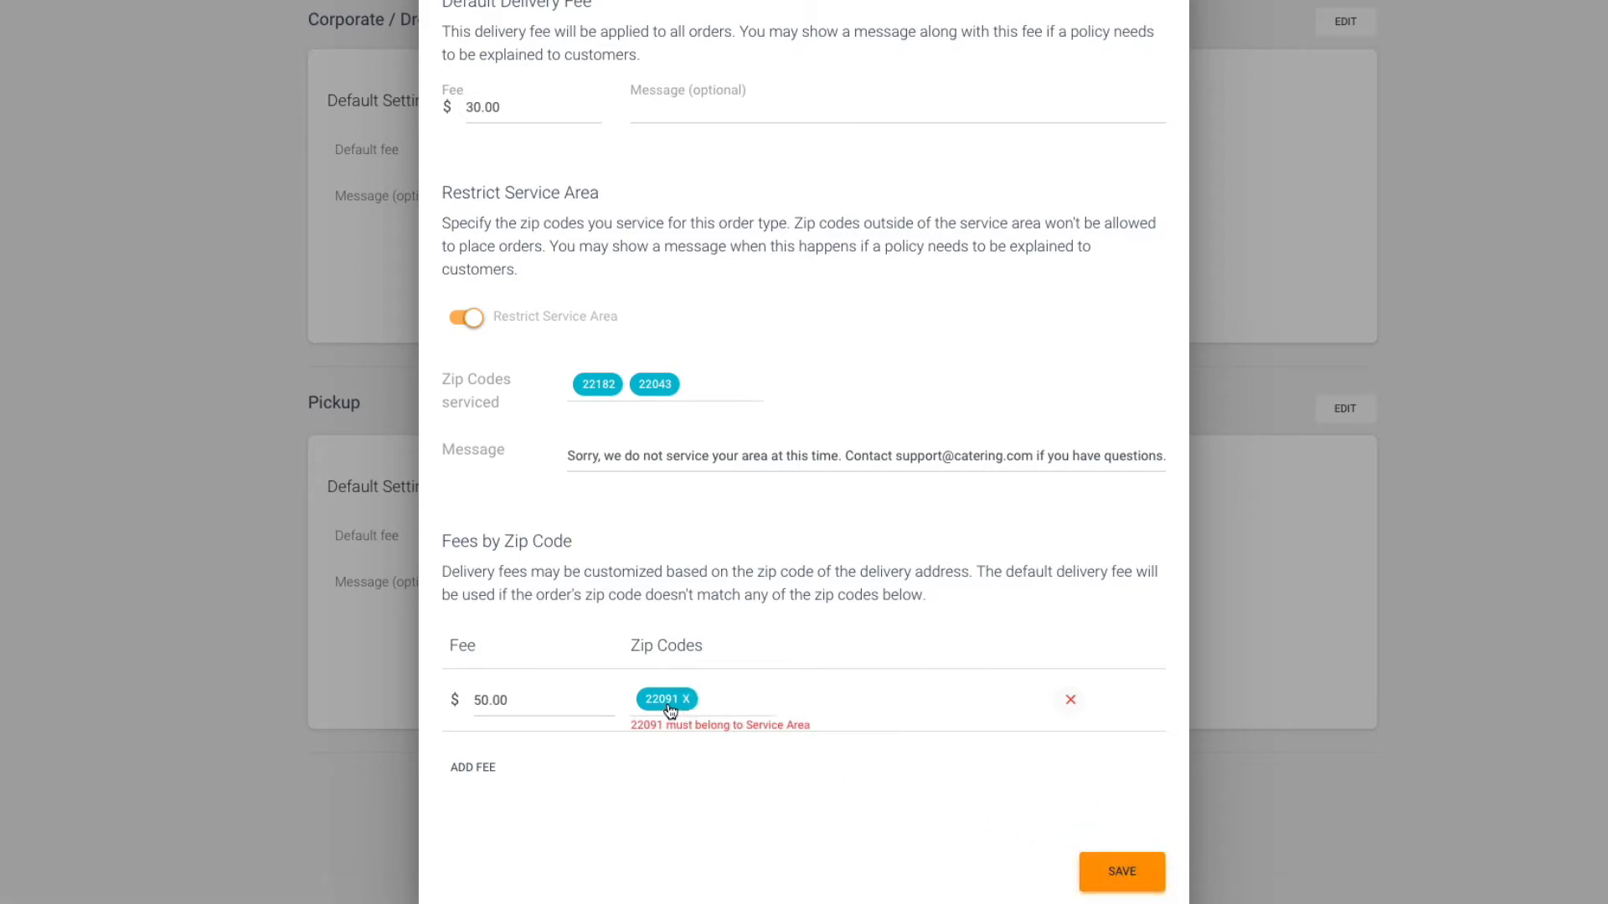
Remove the $50 zip code fee and save the Corporate / Drop-Off delivery fee settings.
{"action": "left_click", "coordinate": [1062, 700]}
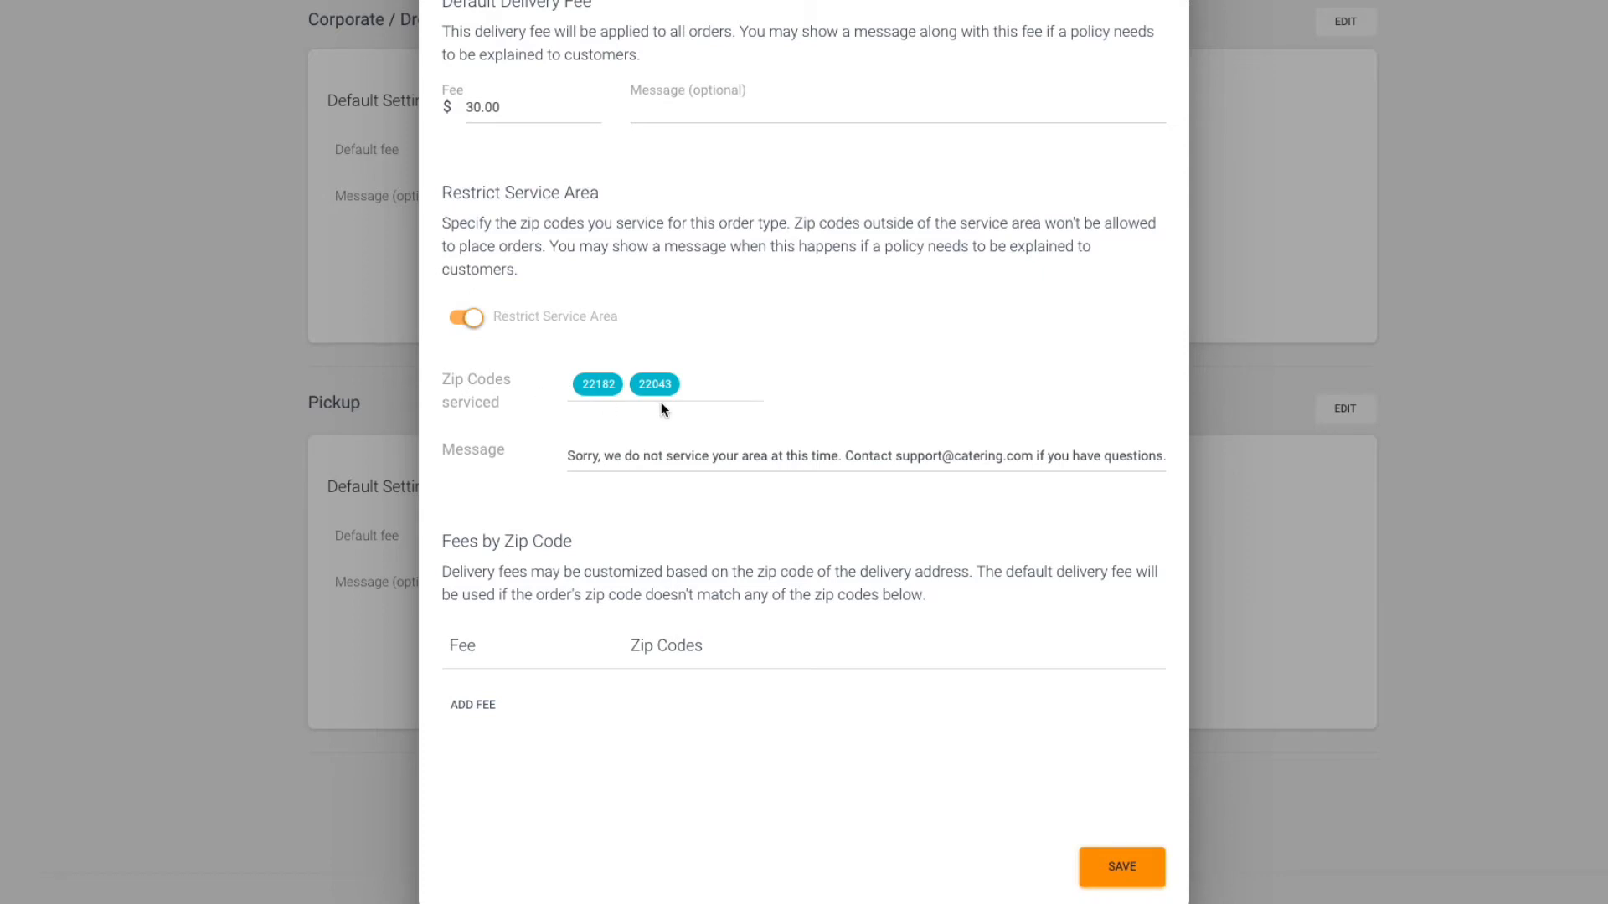
{"action": "left_click", "coordinate": [1118, 869]}
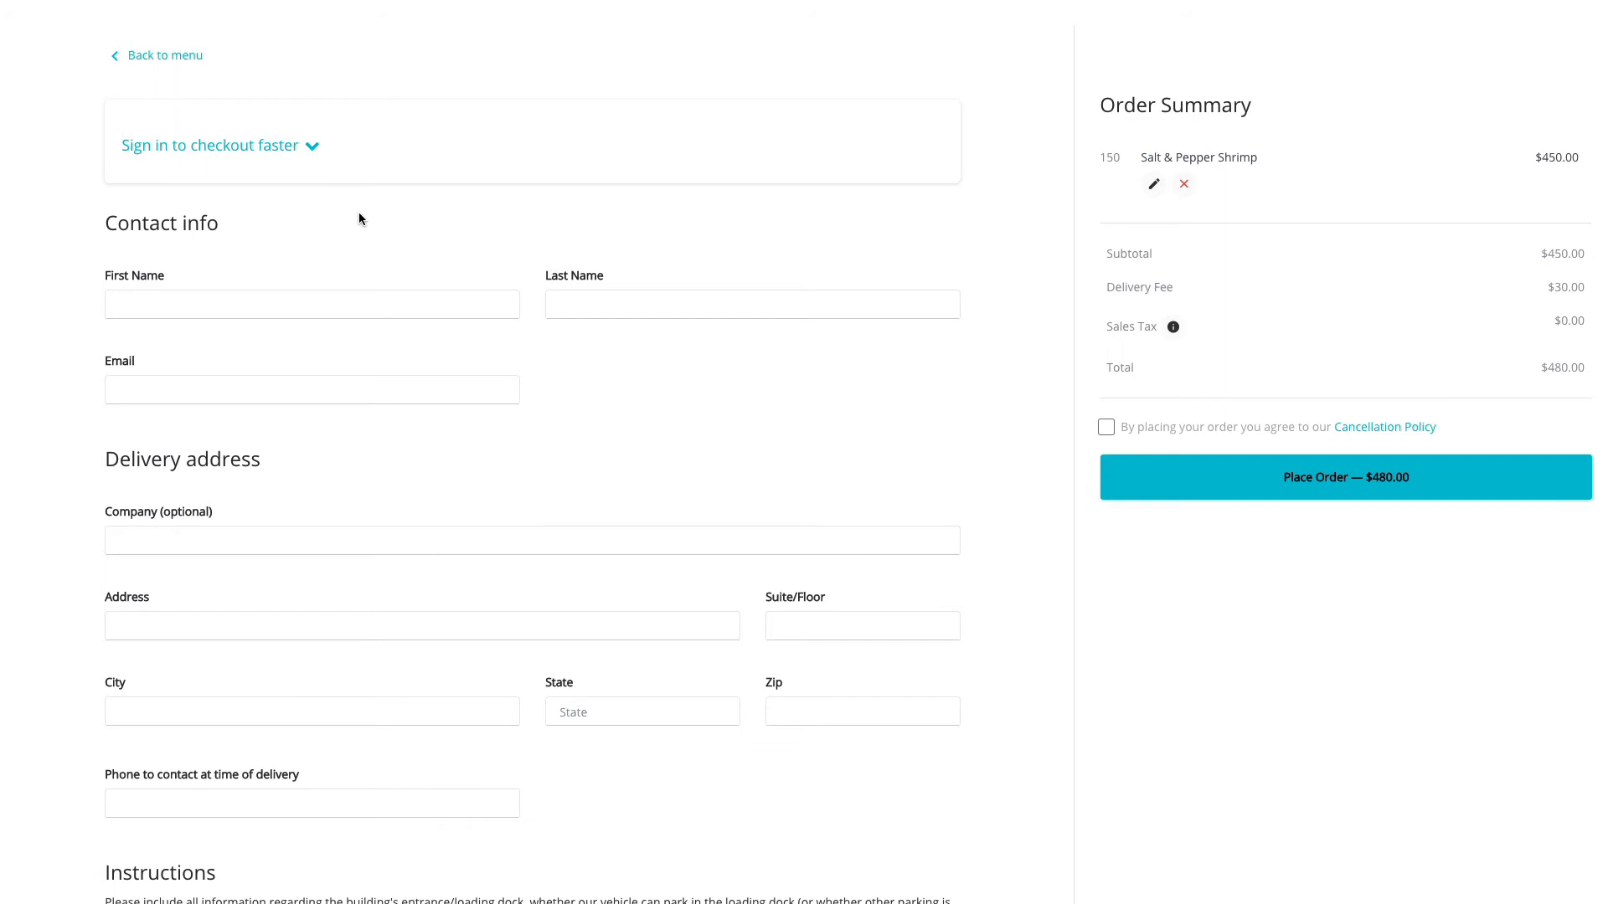
On the customer checkout page, sign in with the customer's e-mail and account password.
{"action": "left_click", "coordinate": [281, 151]}
{"action": "left_click", "coordinate": [251, 218]}
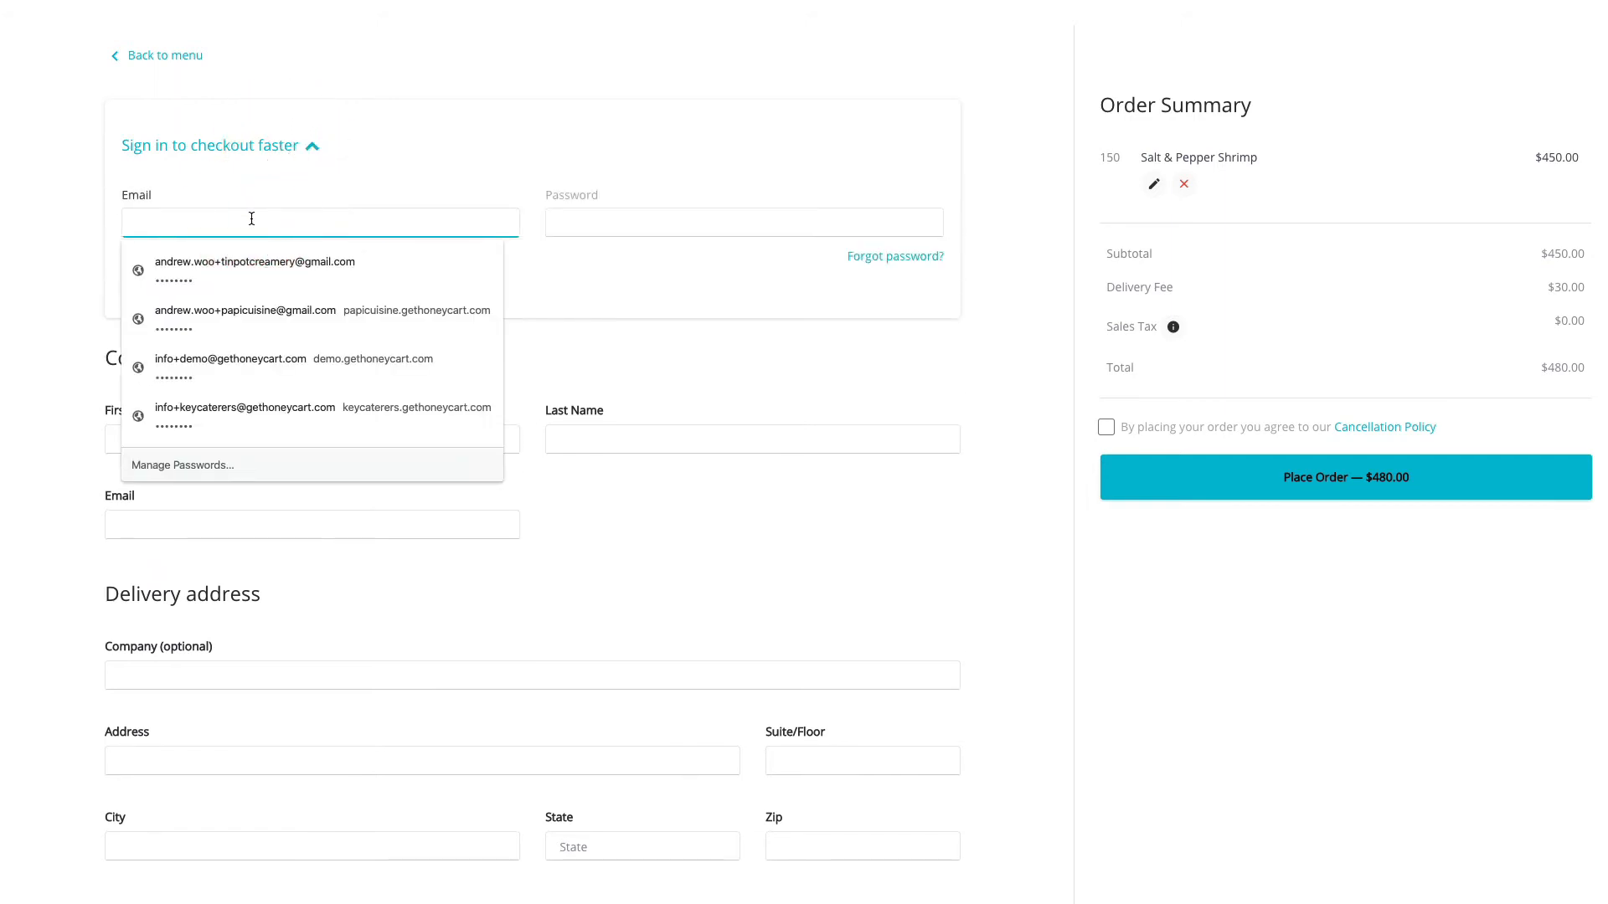
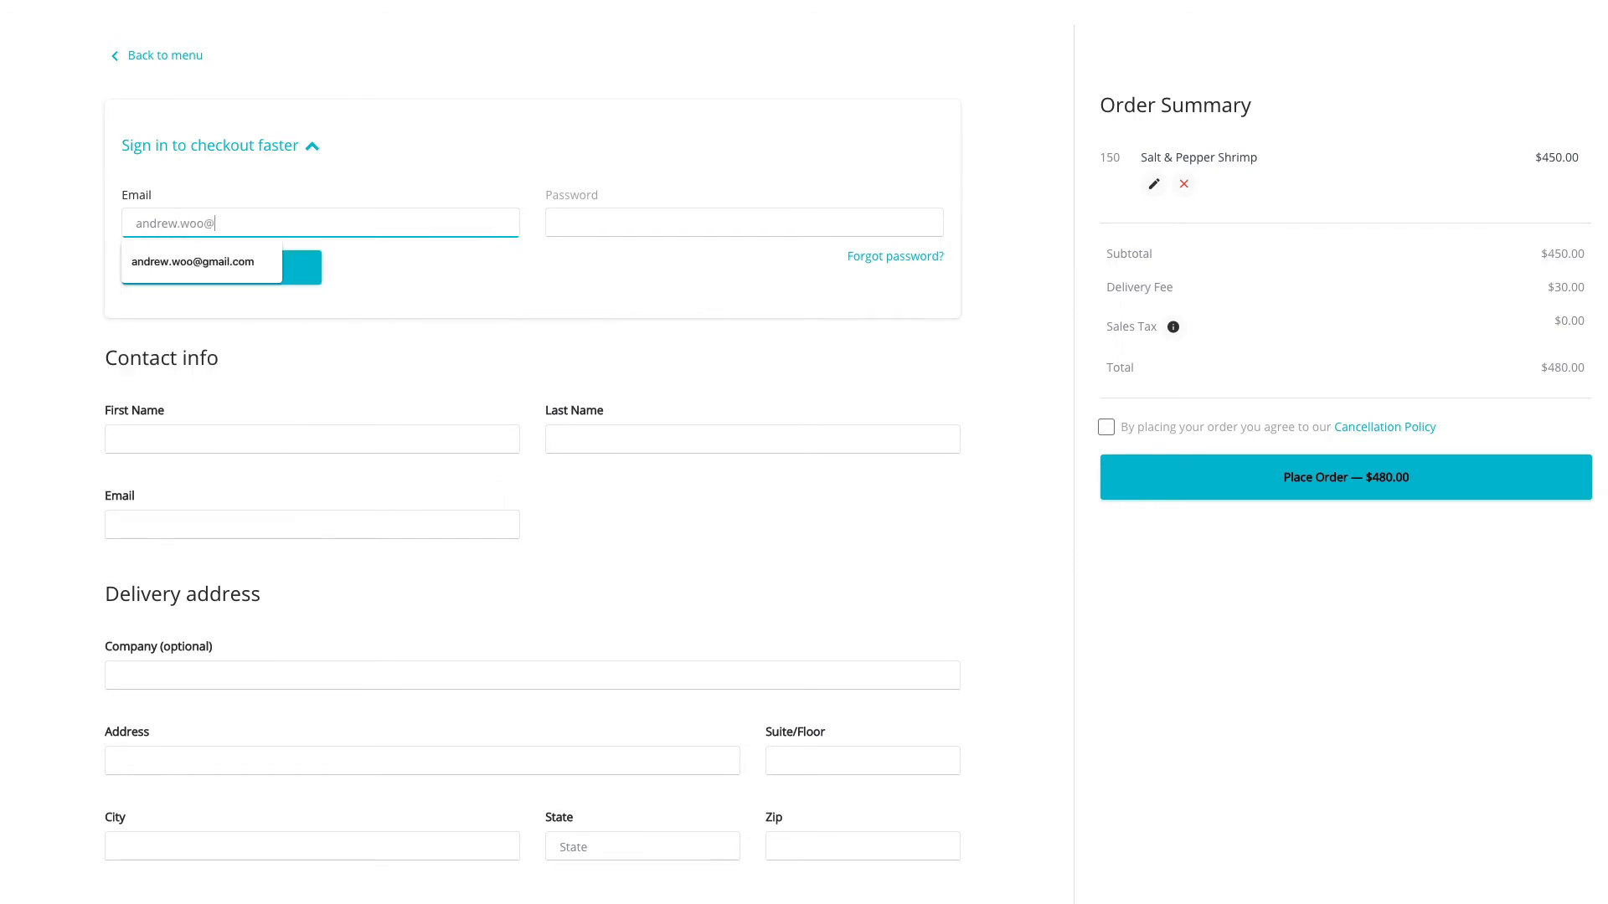
{"action": "key", "text": "Tab"}
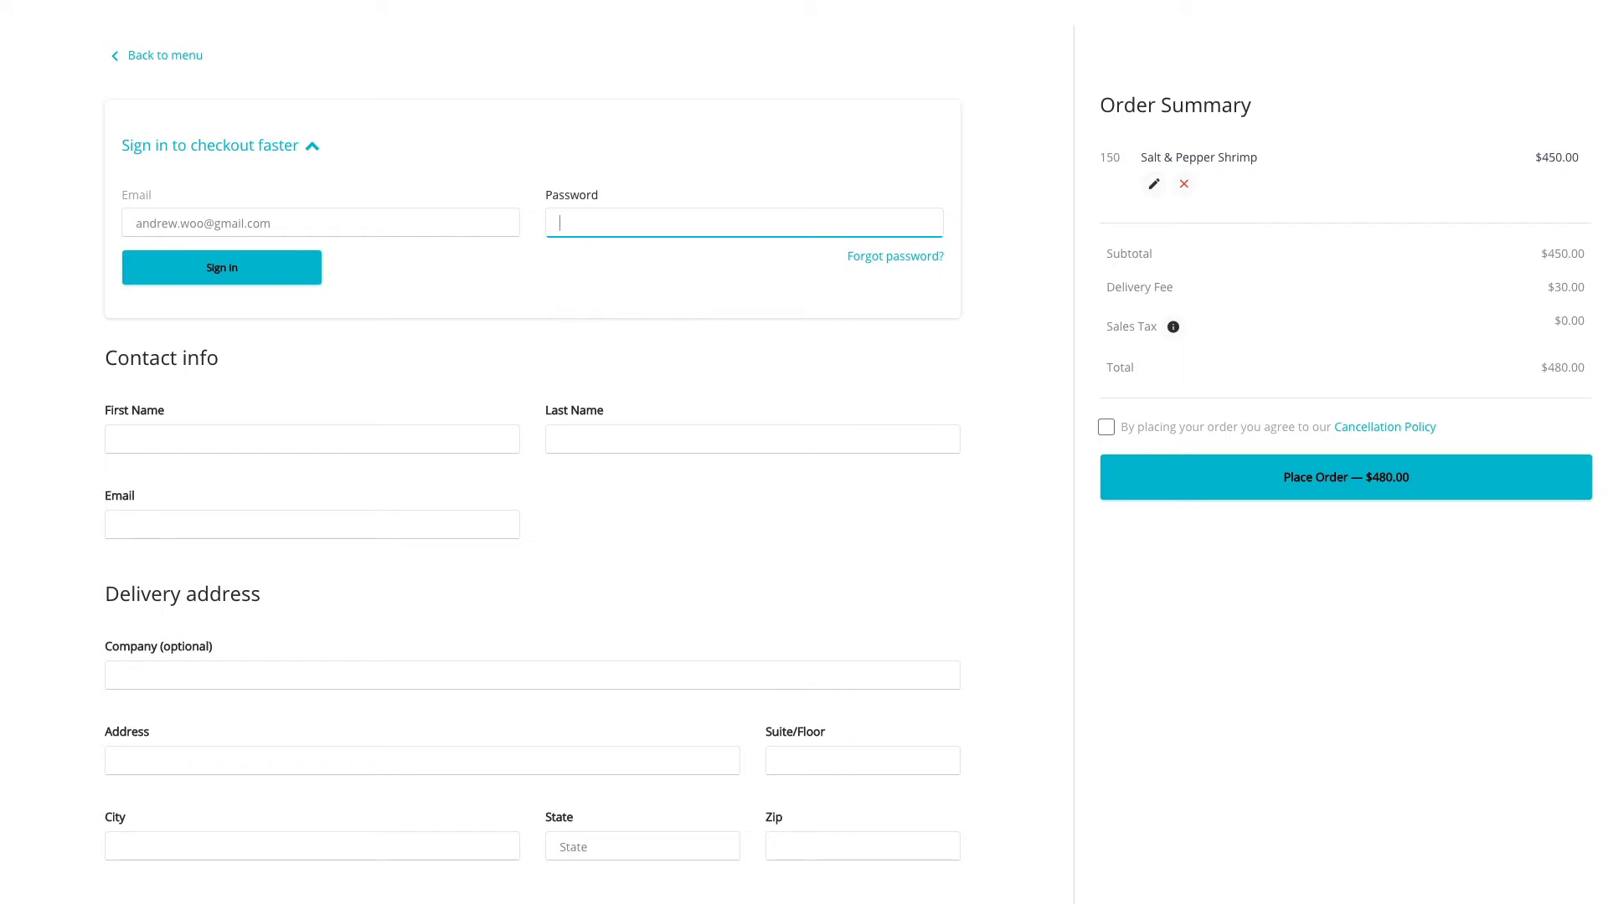
{"action": "type", "text": "••••••••"}
{"action": "left_click", "coordinate": [238, 285]}
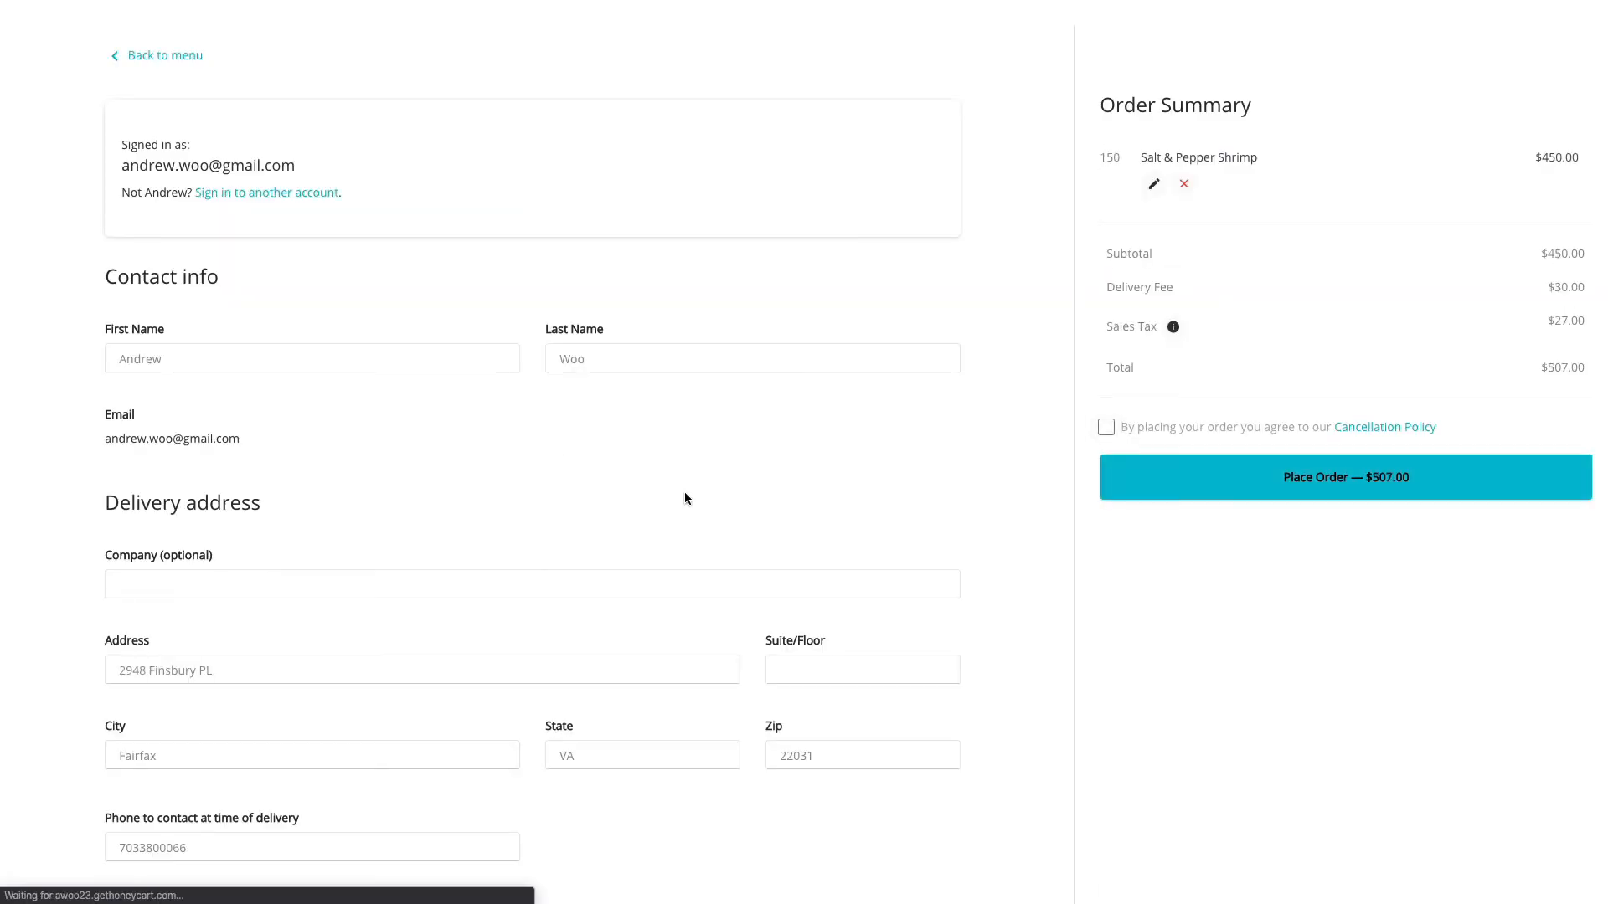
Agree to the cancellation policy and try to place the order with the customer's saved delivery zip code.
{"action": "double_click", "coordinate": [794, 756]}
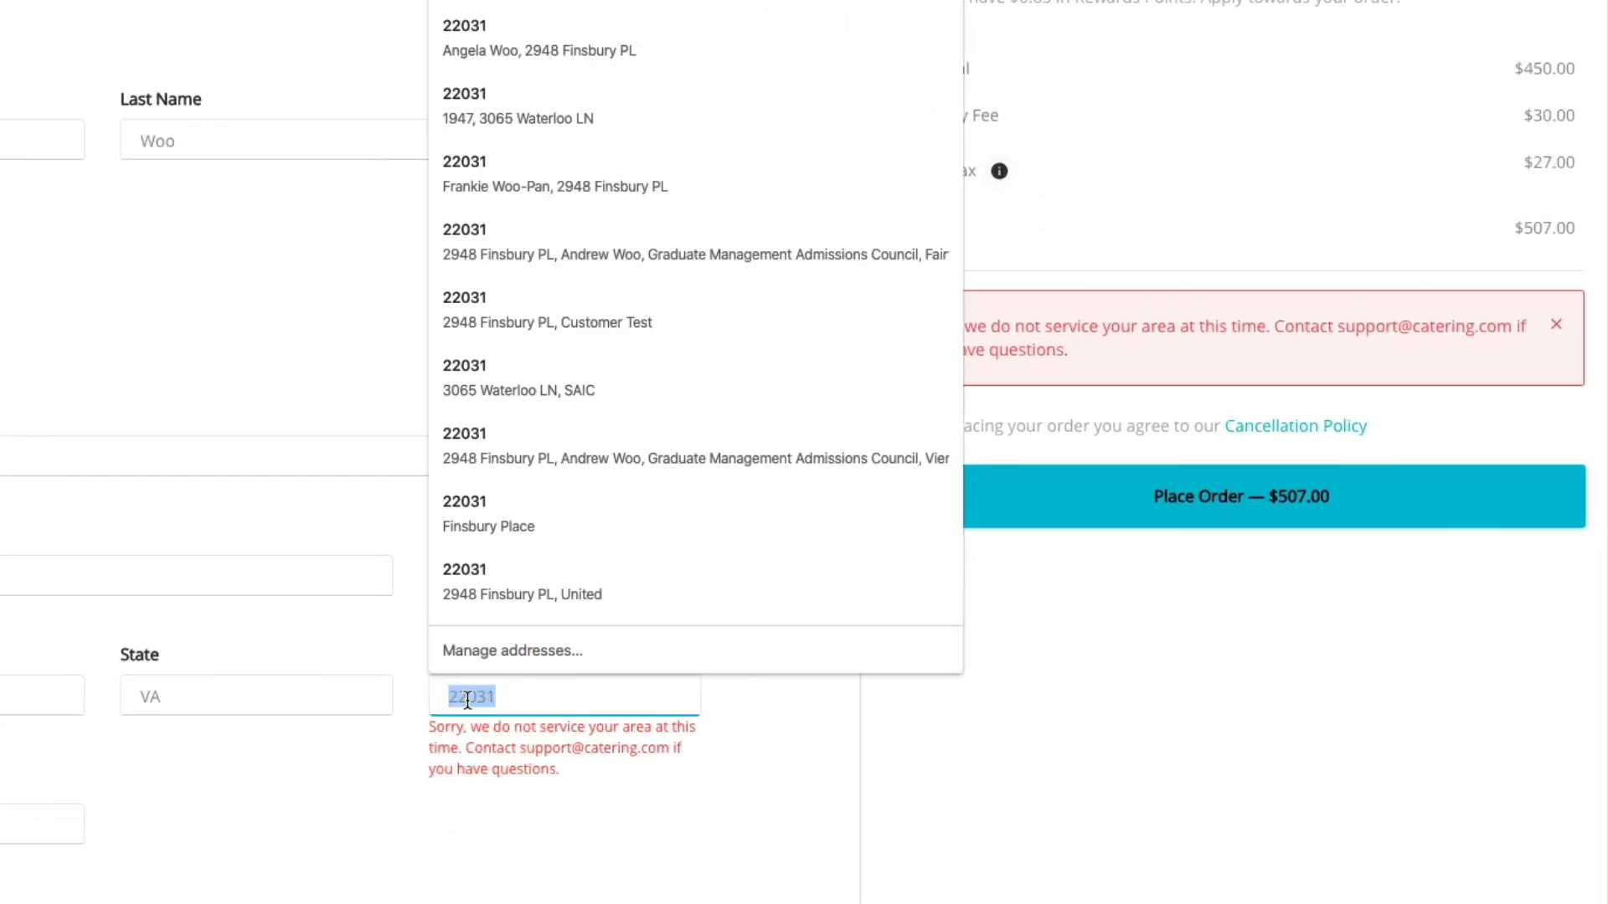
{"action": "left_click", "coordinate": [354, 653]}
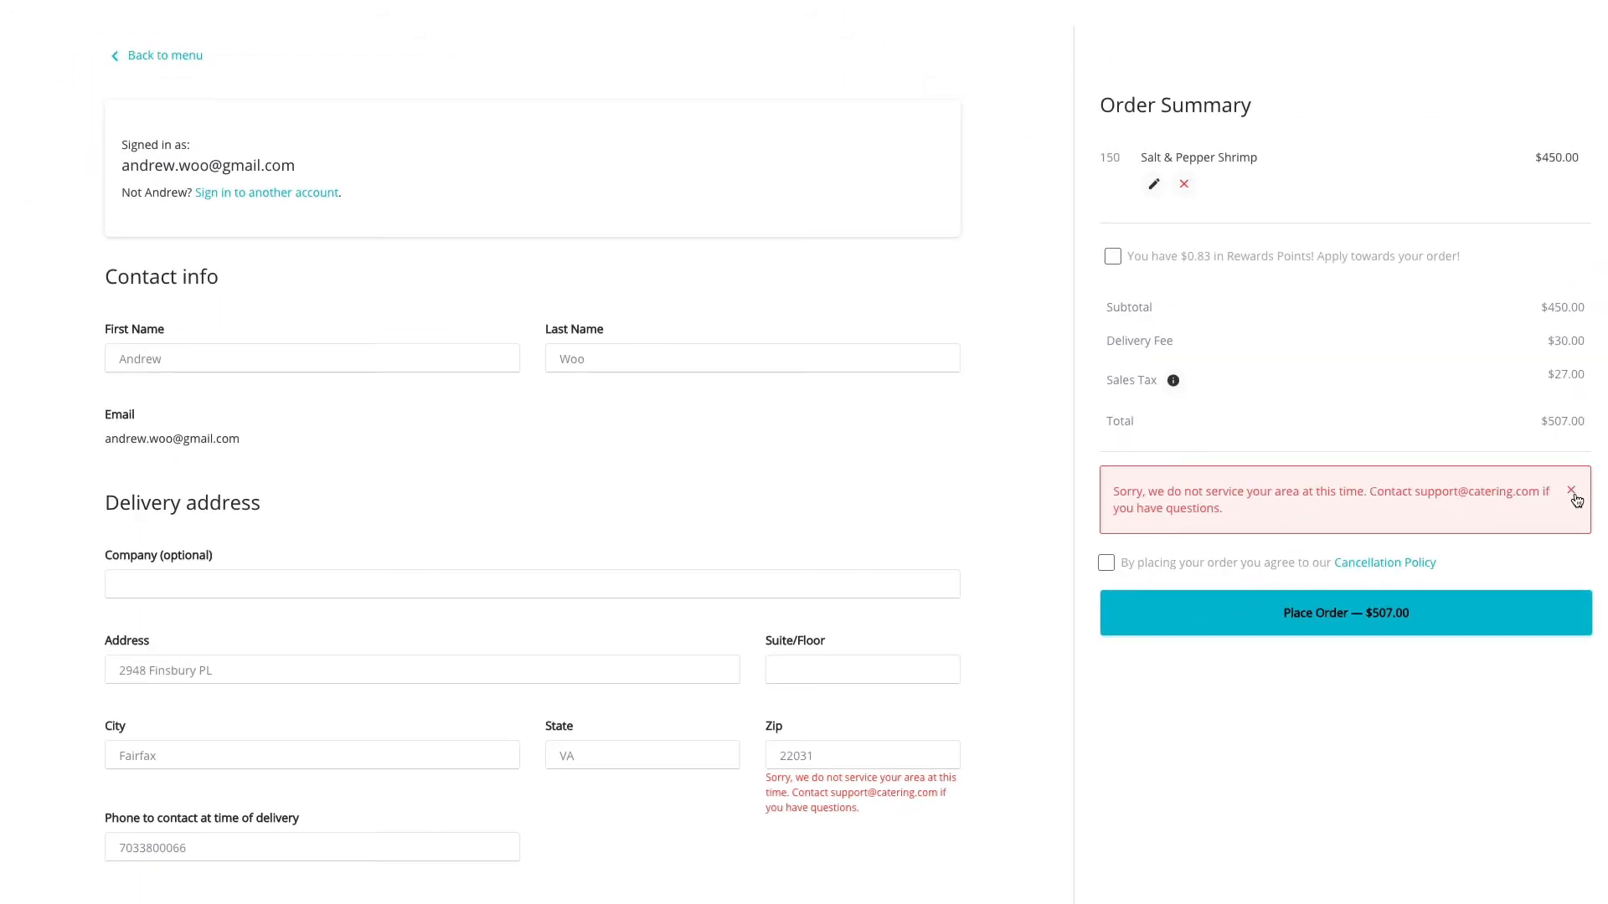
{"action": "left_click", "coordinate": [1106, 563]}
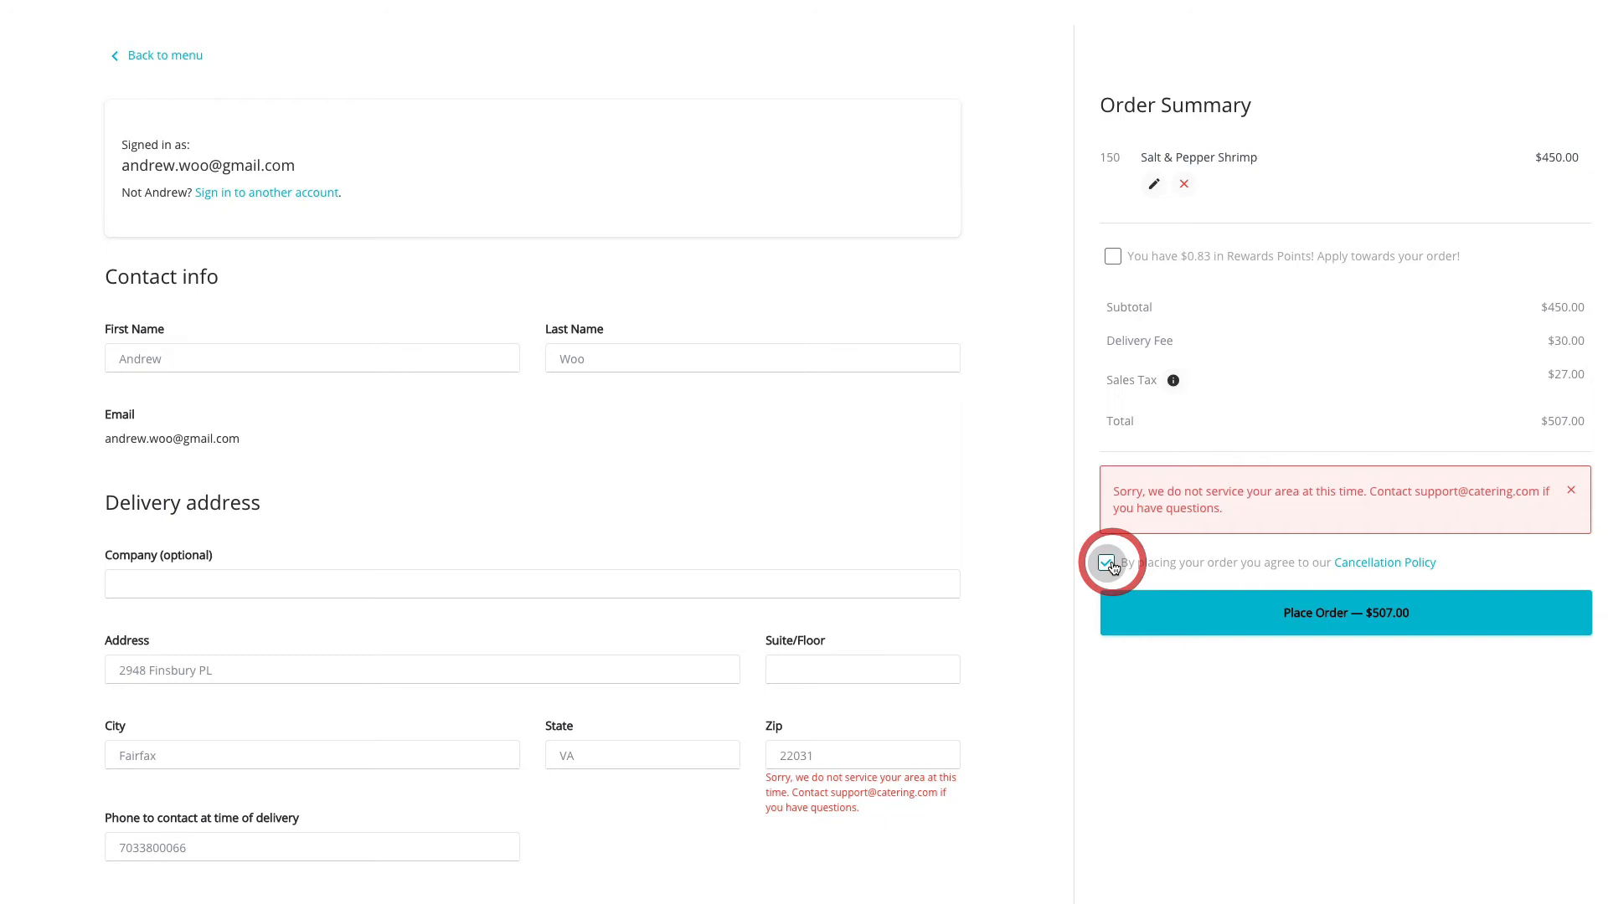
{"action": "left_click", "coordinate": [1256, 606]}
{"action": "scroll", "coordinate": [1256, 605], "scroll_direction": "down", "scroll_amount": 8}
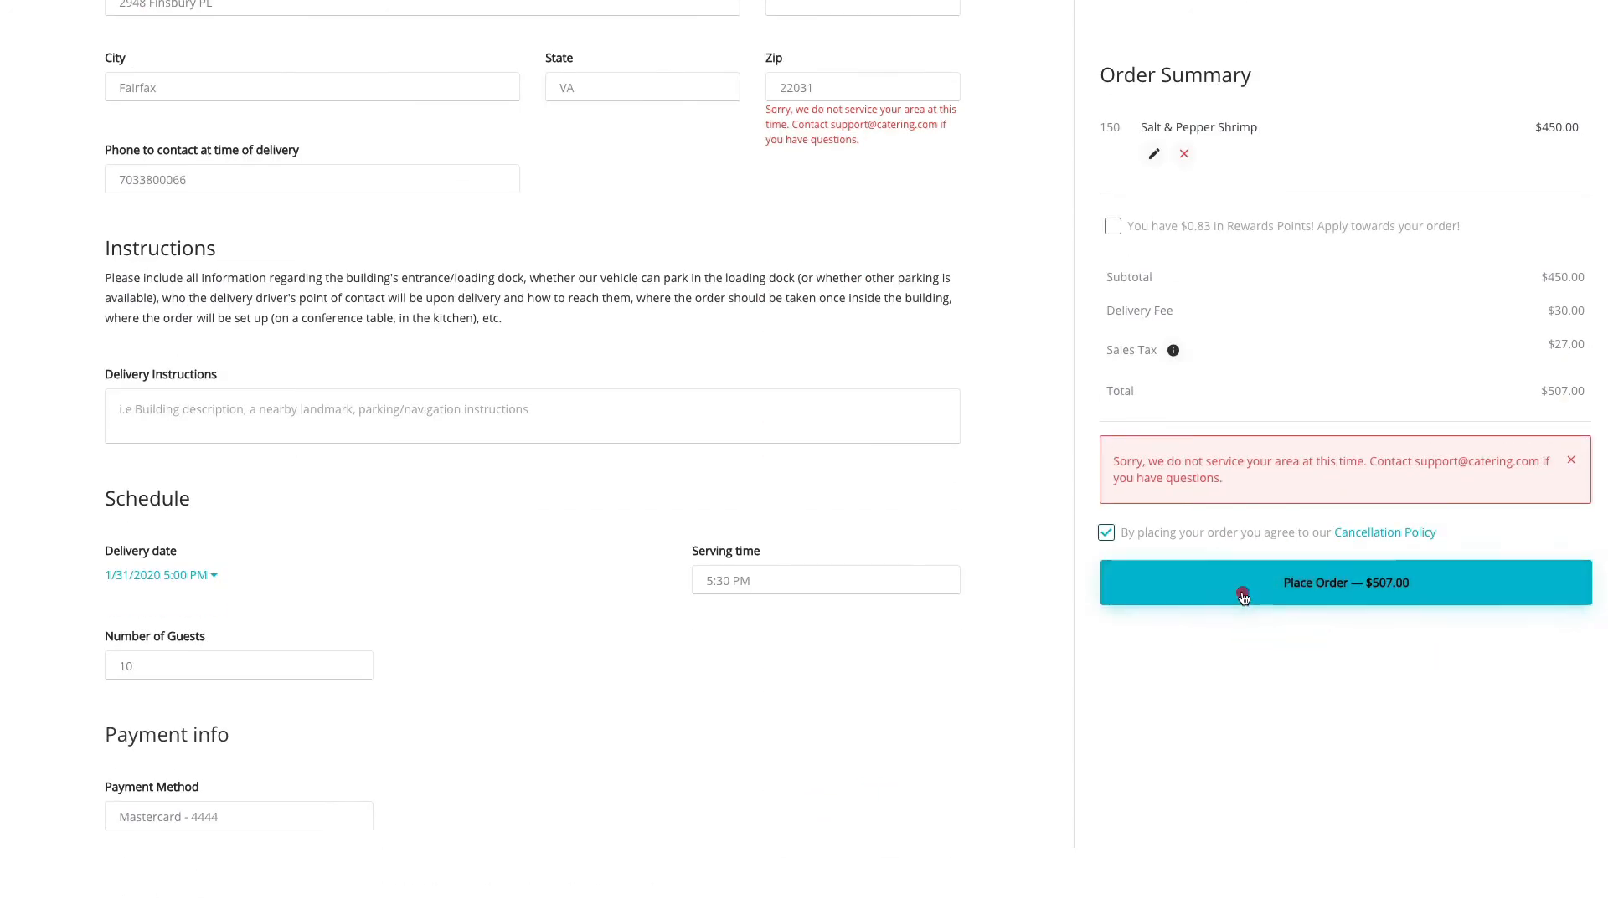
{"action": "left_click", "coordinate": [1243, 593]}
{"action": "left_click", "coordinate": [1242, 597]}
{"action": "left_click", "coordinate": [1243, 598]}
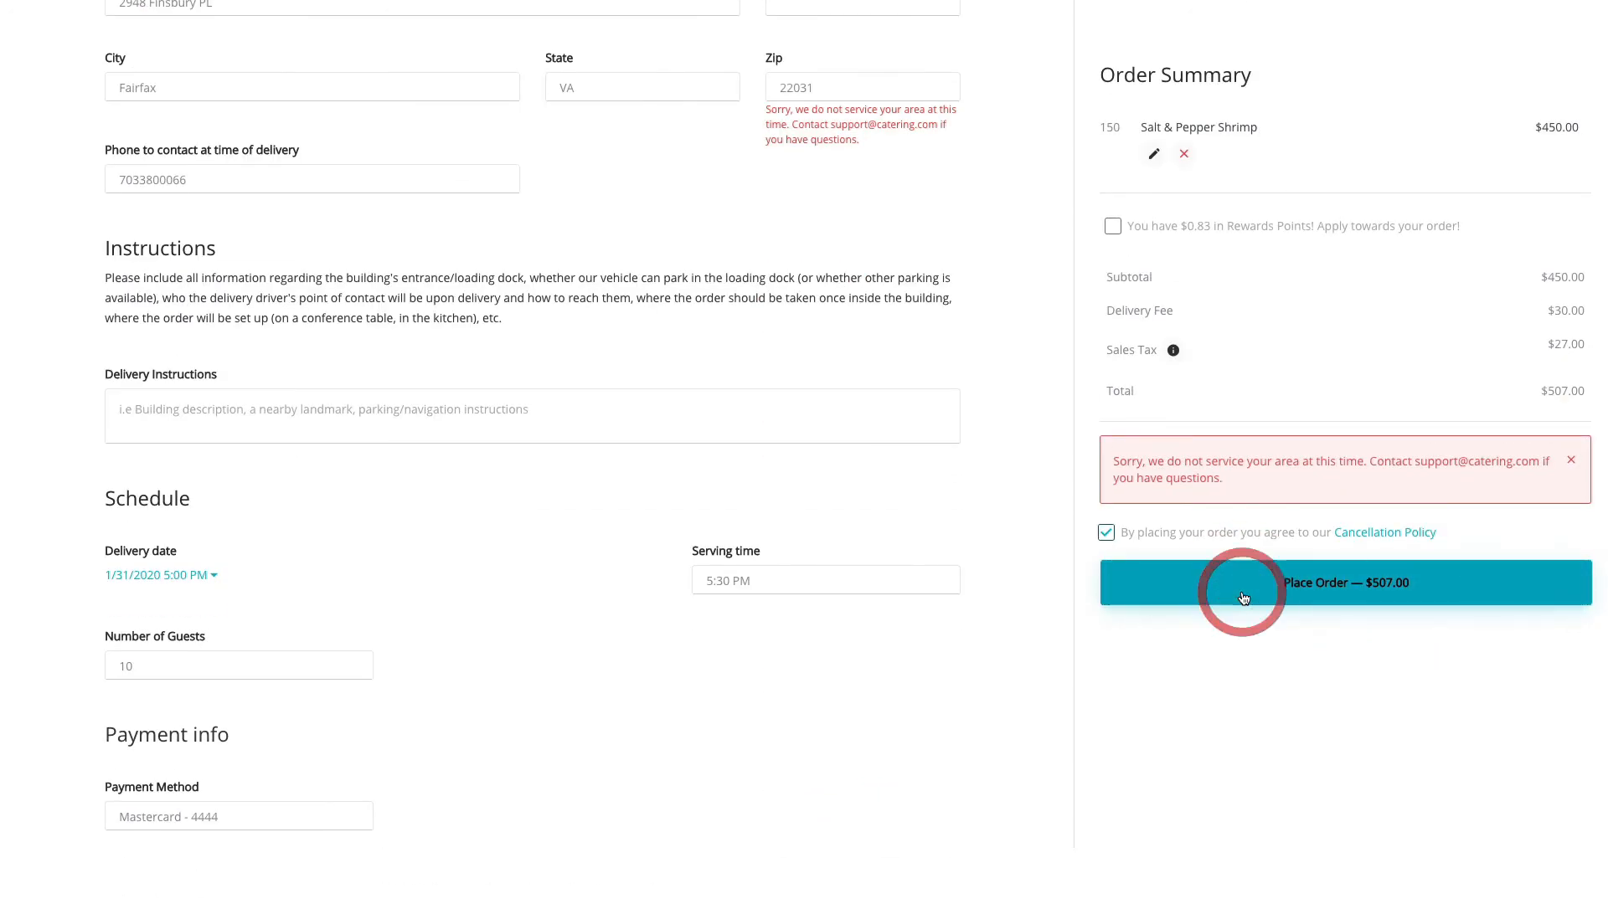
Change the delivery address zip code to 22182 and place the order.
{"action": "scroll", "coordinate": [866, 557], "scroll_direction": "up", "scroll_amount": 3}
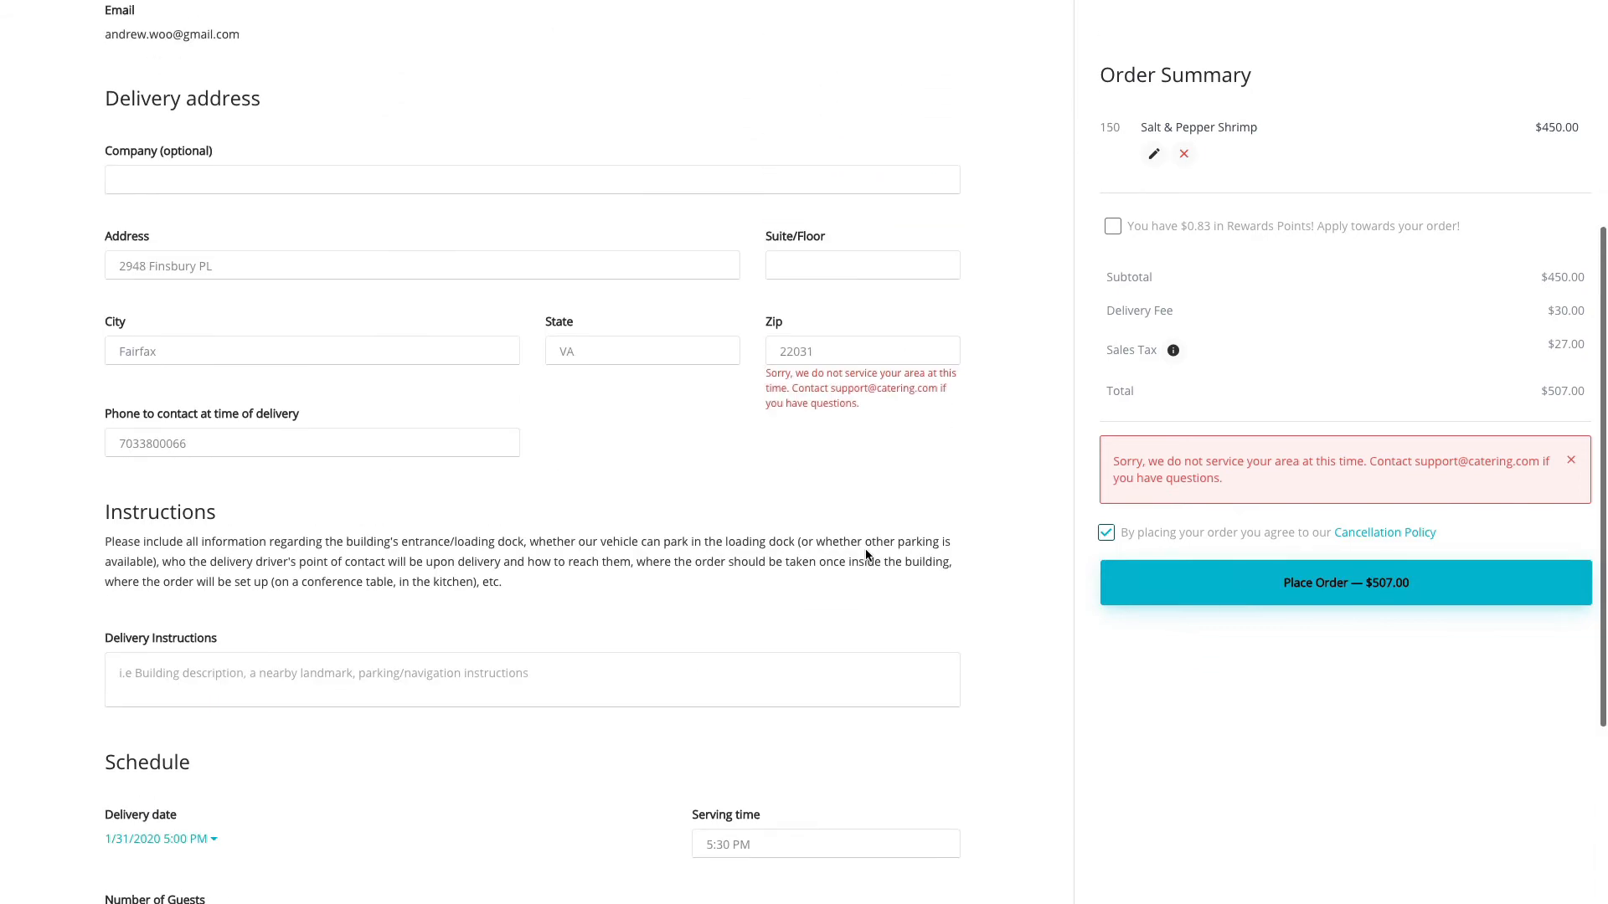
{"action": "double_click", "coordinate": [795, 378]}
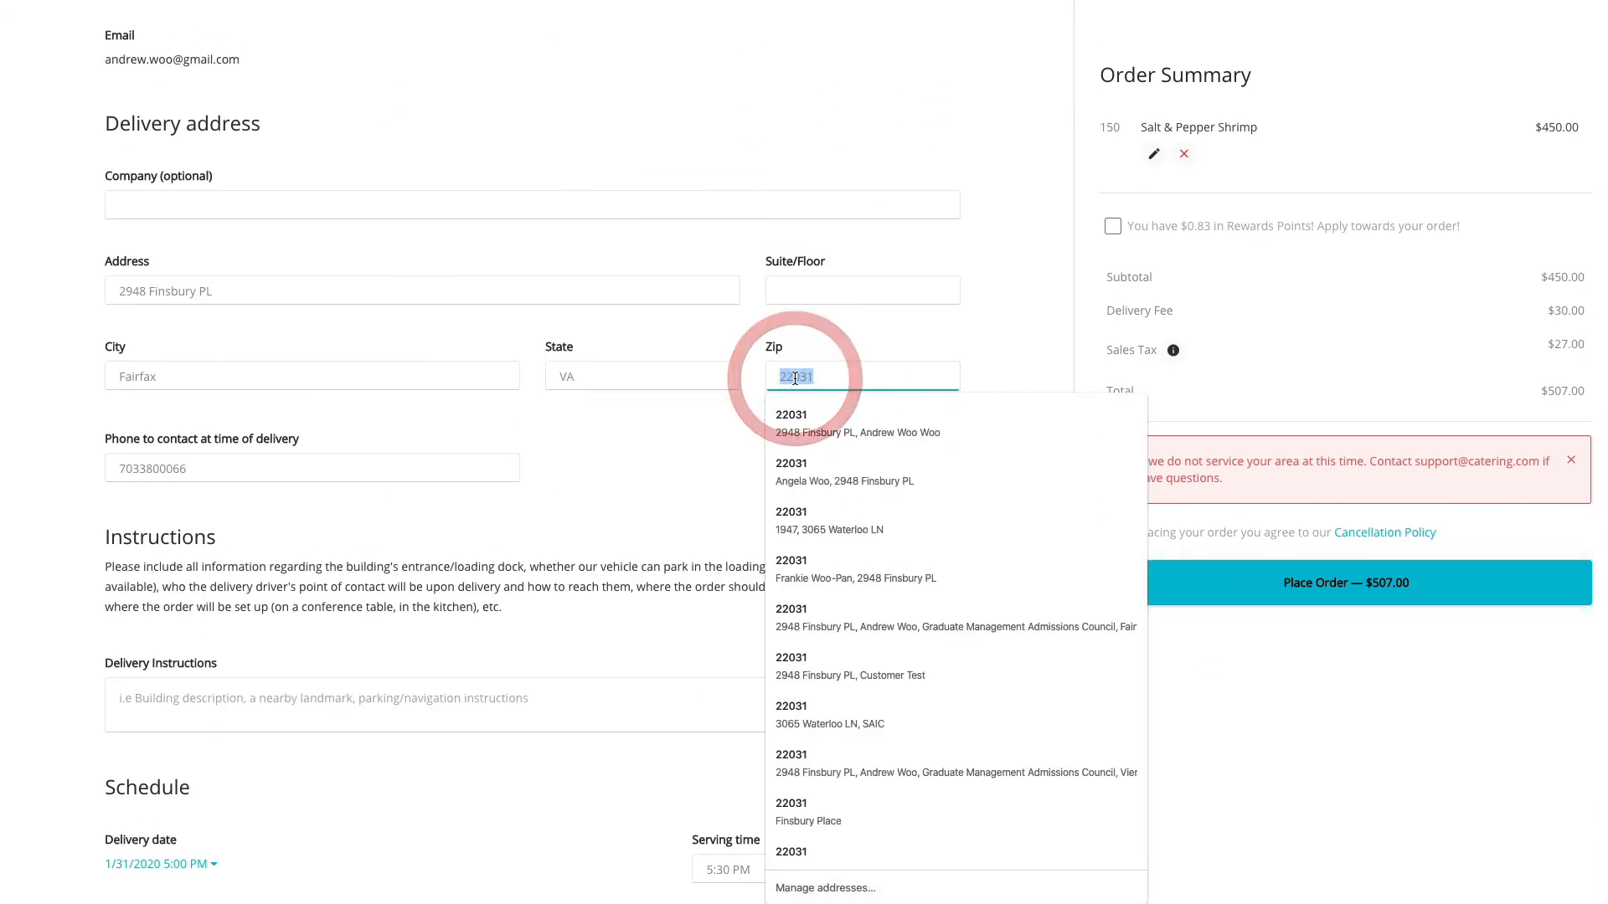
{"action": "type", "text": "22181"}
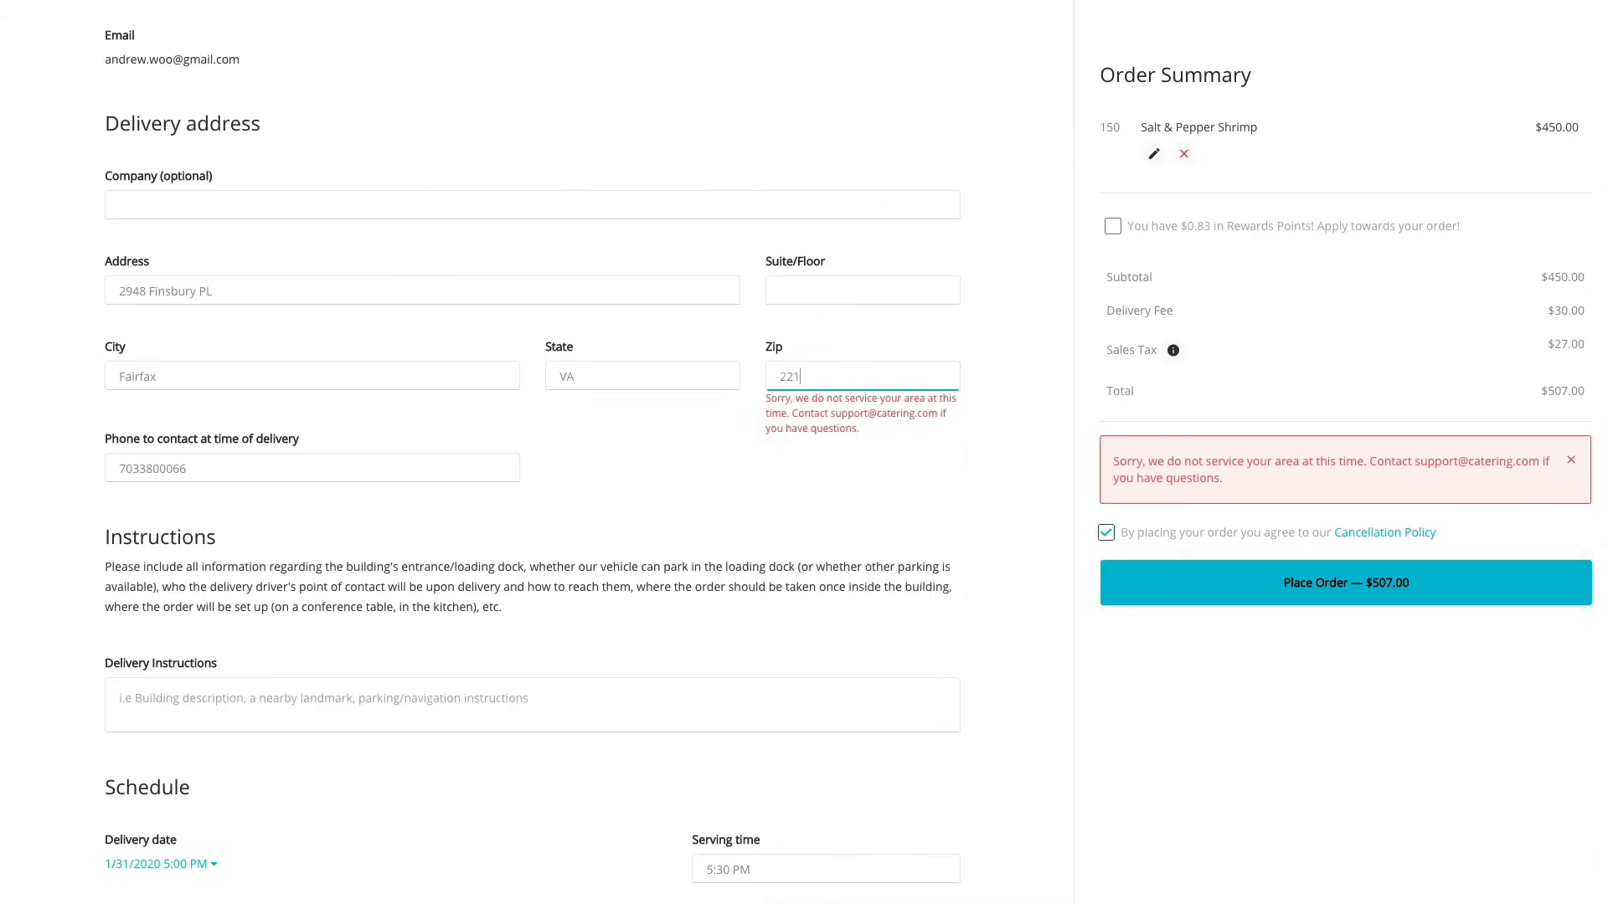
{"action": "type", "text": "2"}
{"action": "left_click", "coordinate": [854, 453]}
{"action": "left_click", "coordinate": [819, 375]}
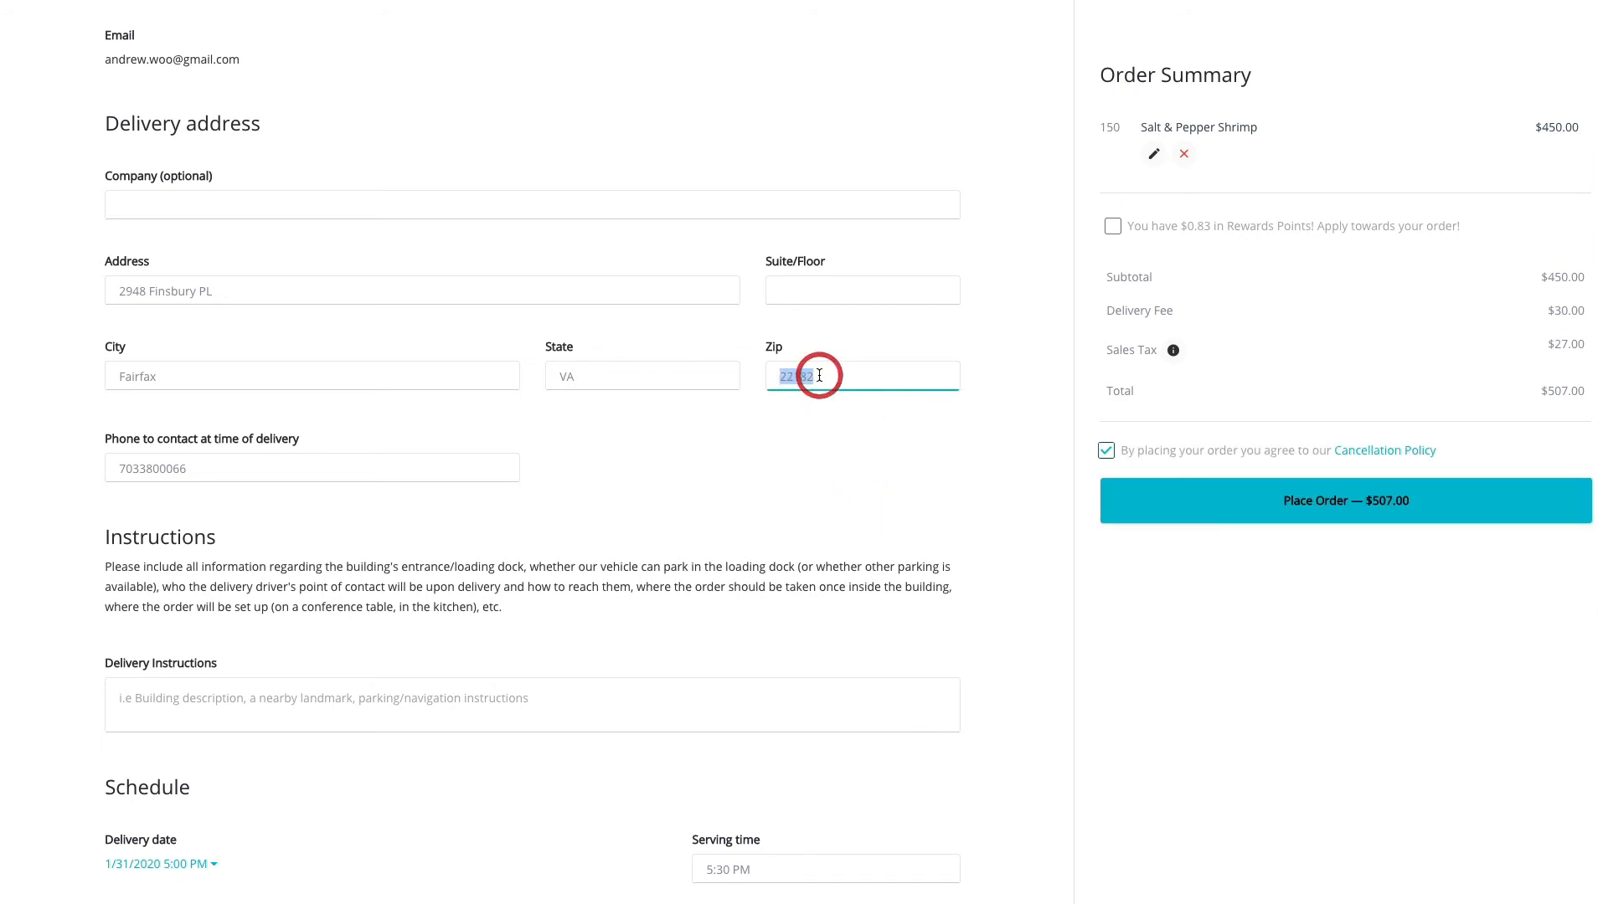
{"action": "left_click", "coordinate": [922, 428]}
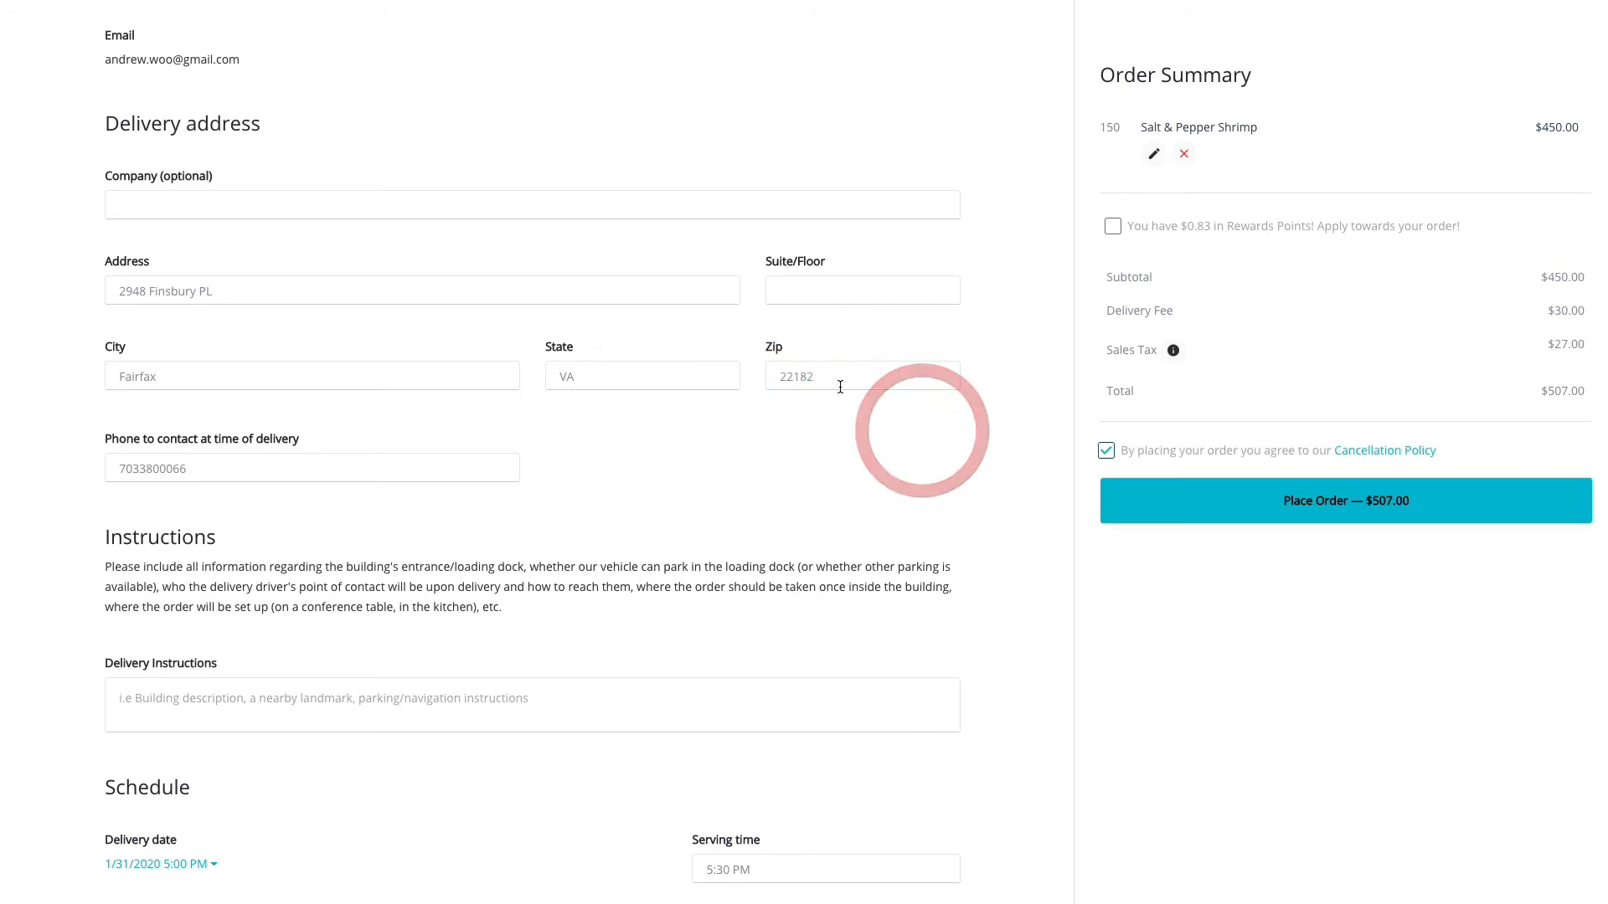
{"action": "left_click", "coordinate": [1371, 496]}
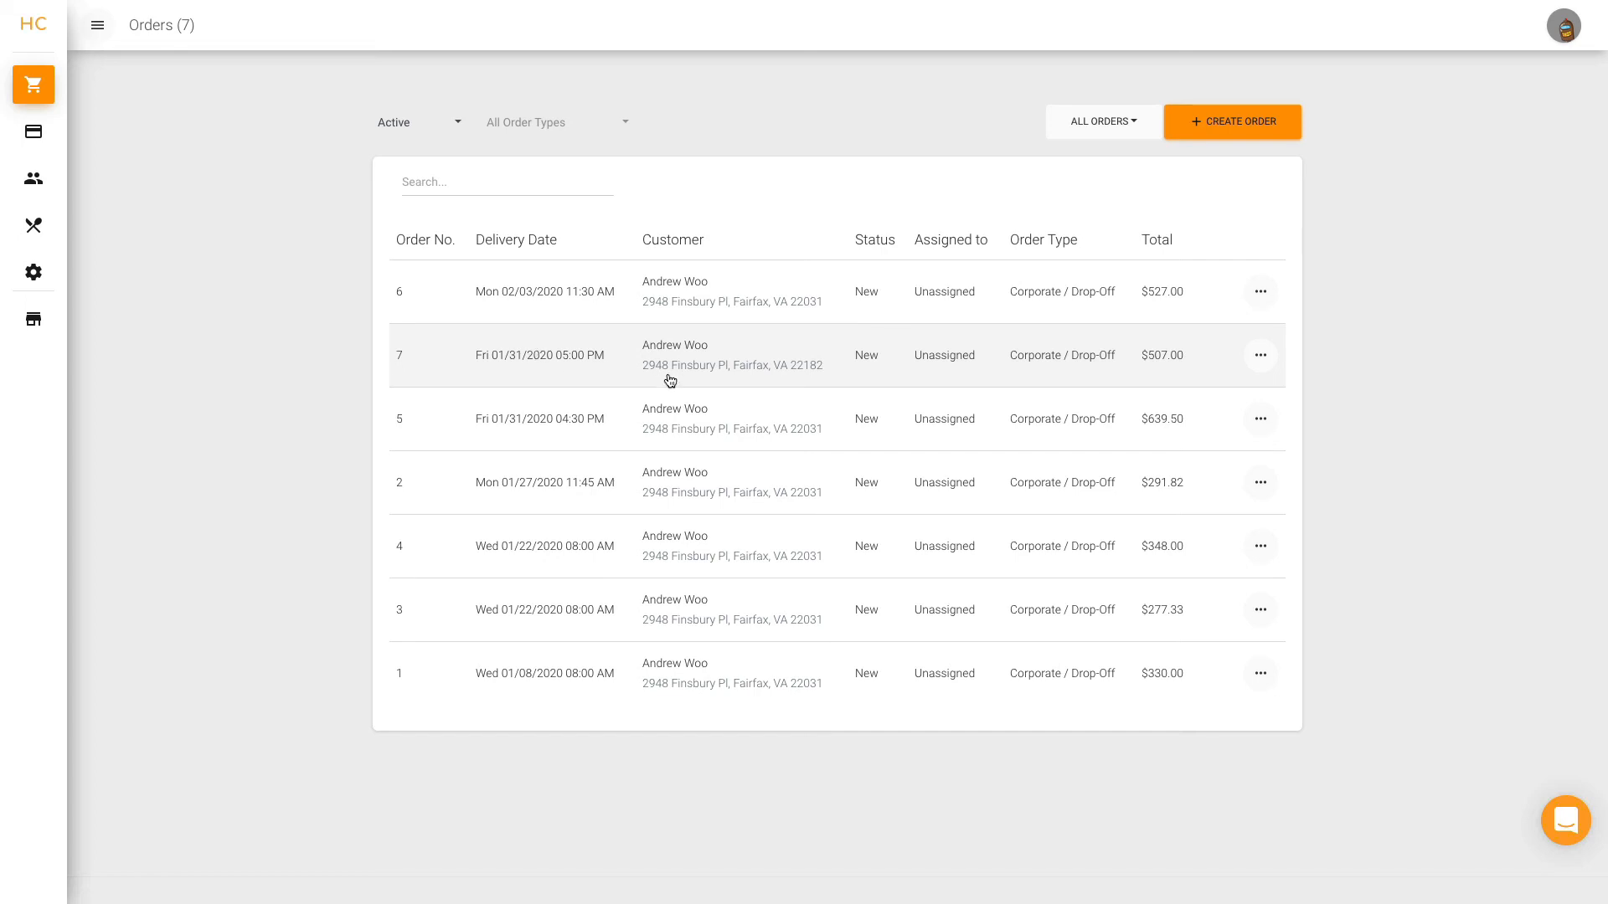
In the admin orders list, open the Fri 01/31/2020 05:00 PM order and set its delivery zip code to 22031.
{"action": "left_click", "coordinate": [809, 371]}
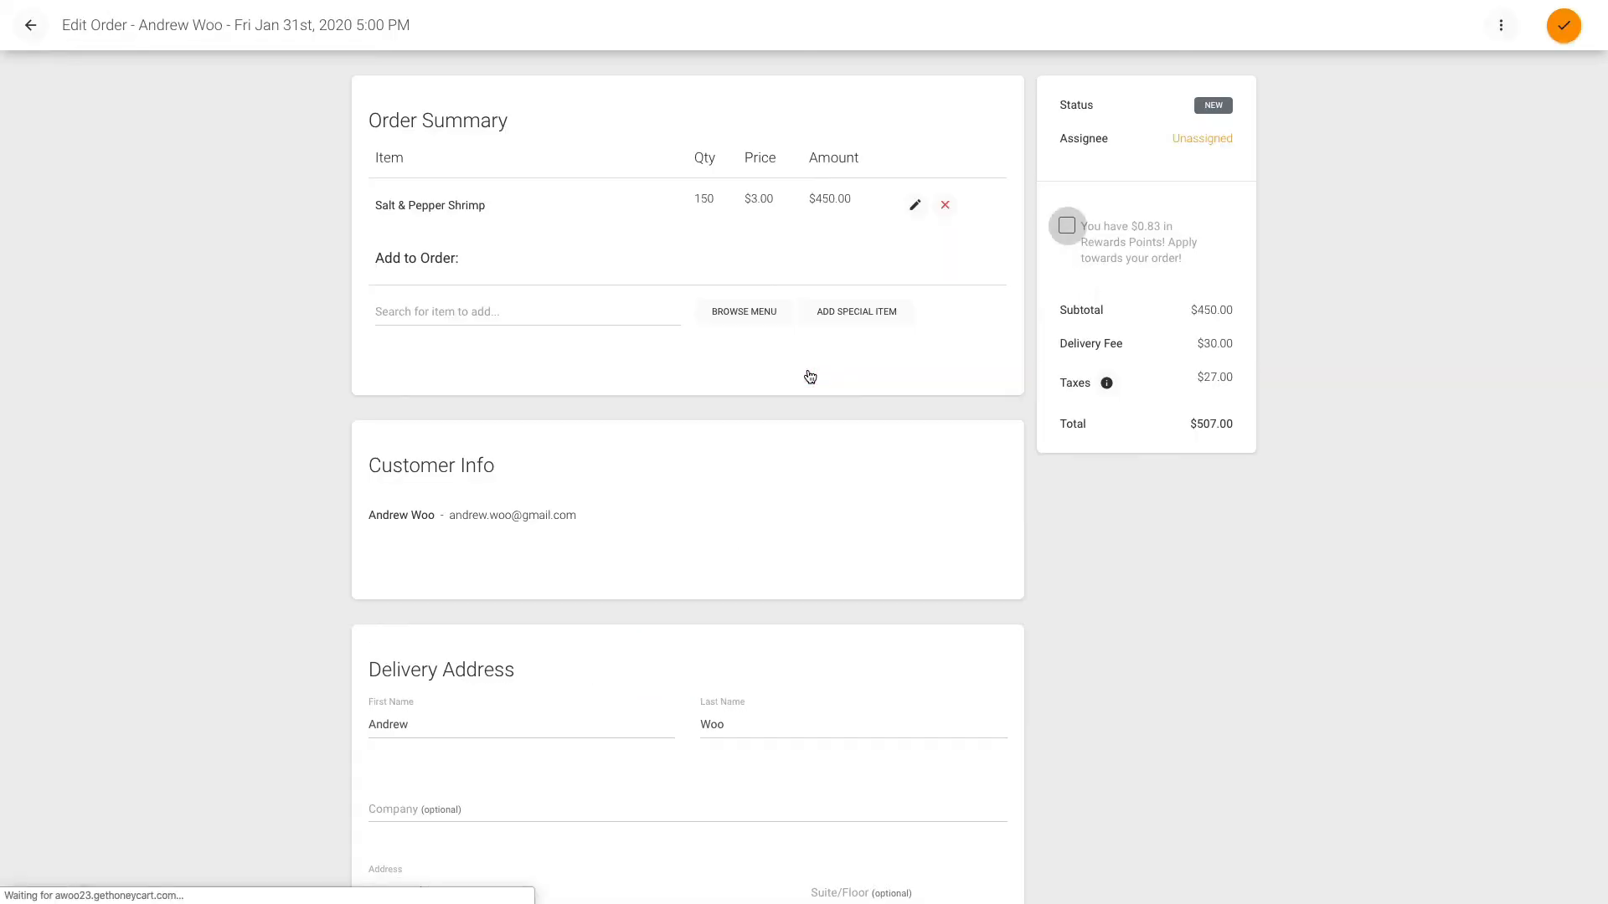
{"action": "scroll", "coordinate": [809, 376], "scroll_direction": "down", "scroll_amount": 3}
{"action": "scroll", "coordinate": [809, 376], "scroll_direction": "down", "scroll_amount": 4}
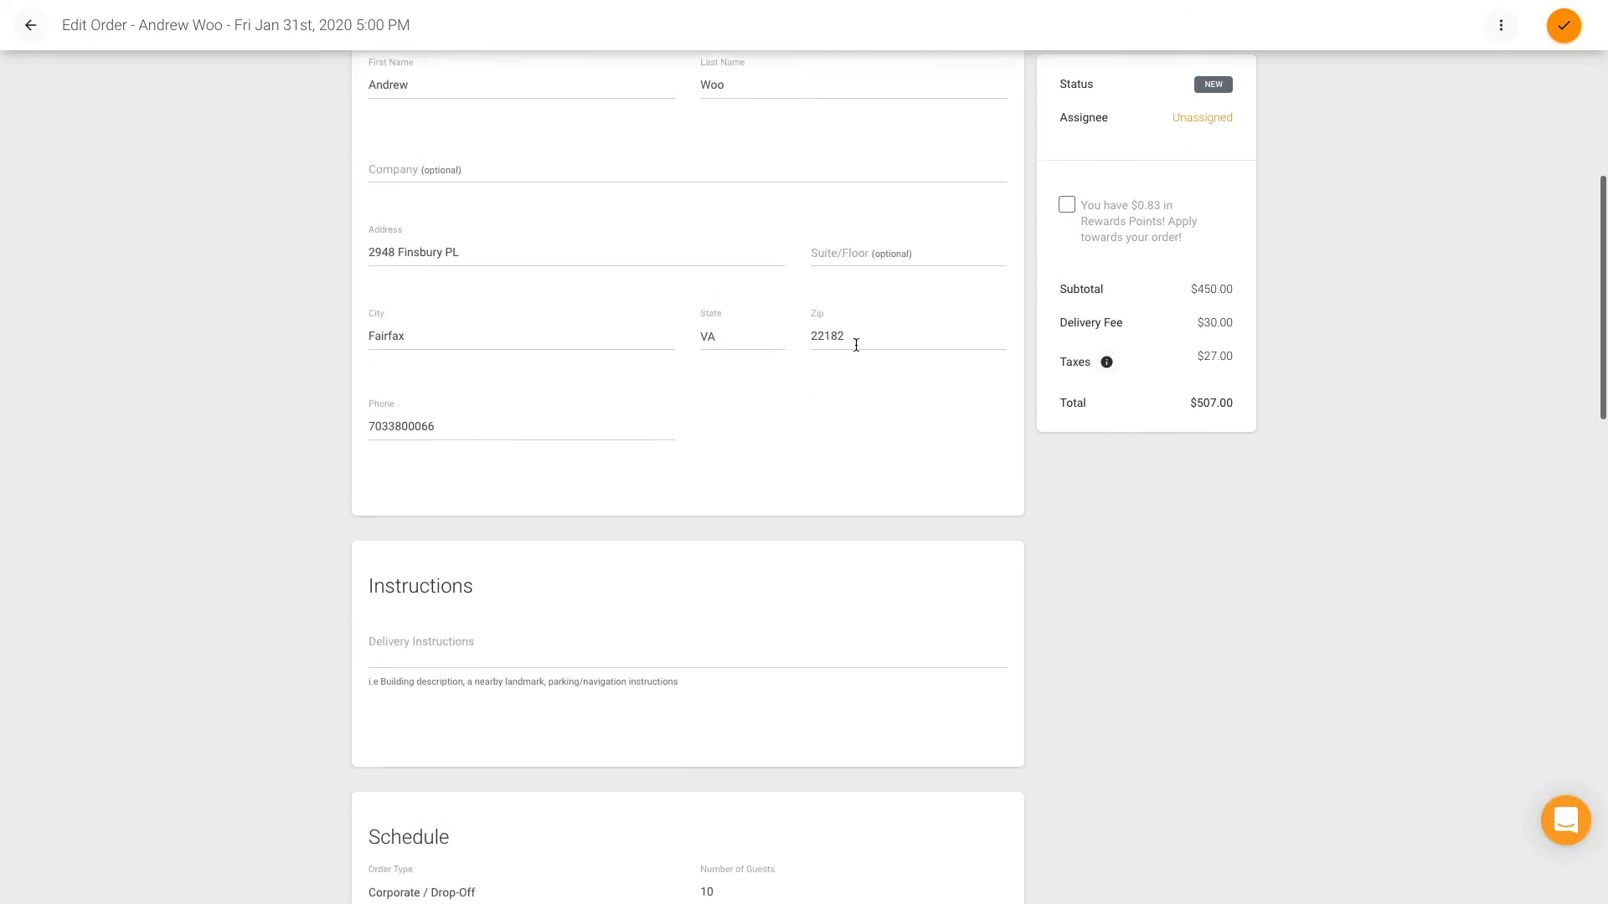
{"action": "left_click", "coordinate": [893, 336]}
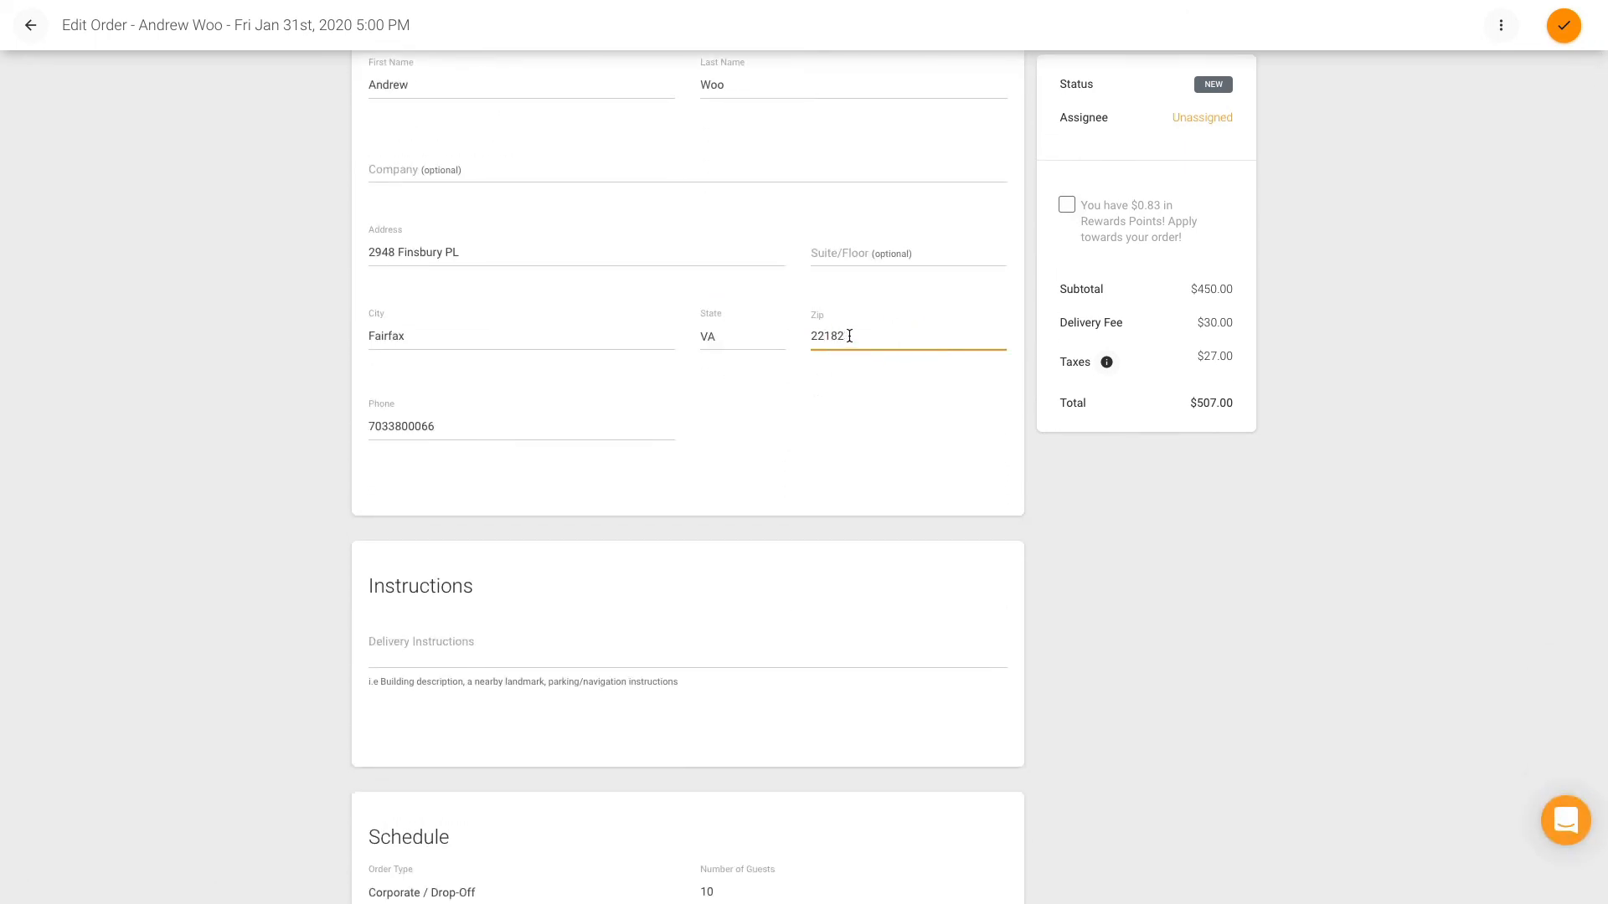
{"action": "left_click_drag", "start_coordinate": [844, 336], "coordinate": [825, 335]}
{"action": "type", "text": "031"}
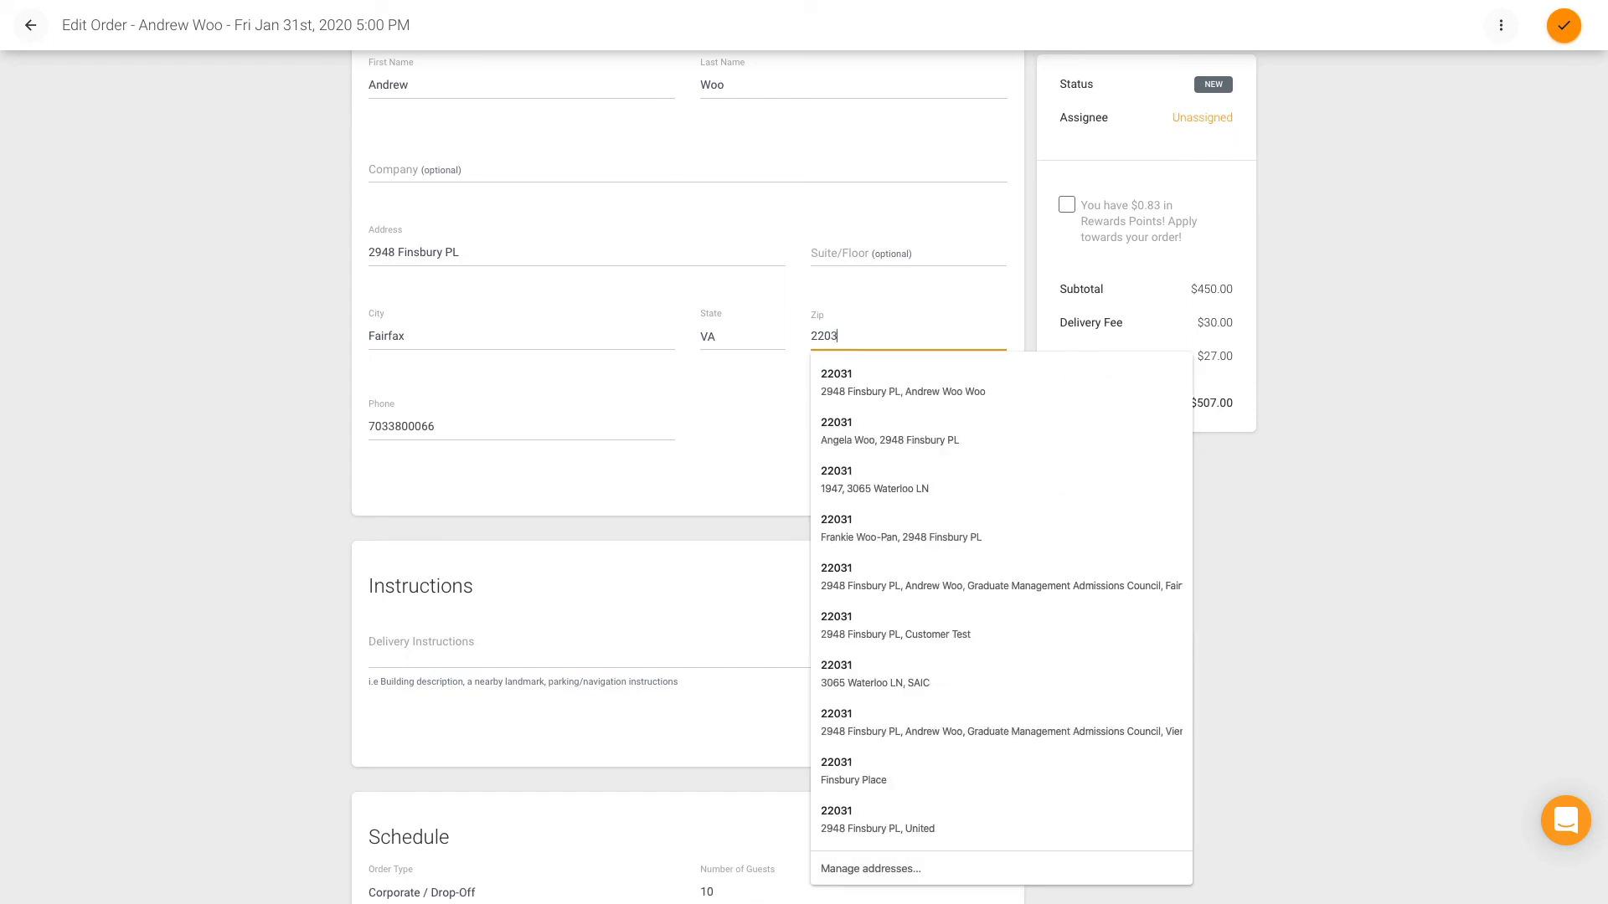
{"action": "left_click", "coordinate": [747, 394]}
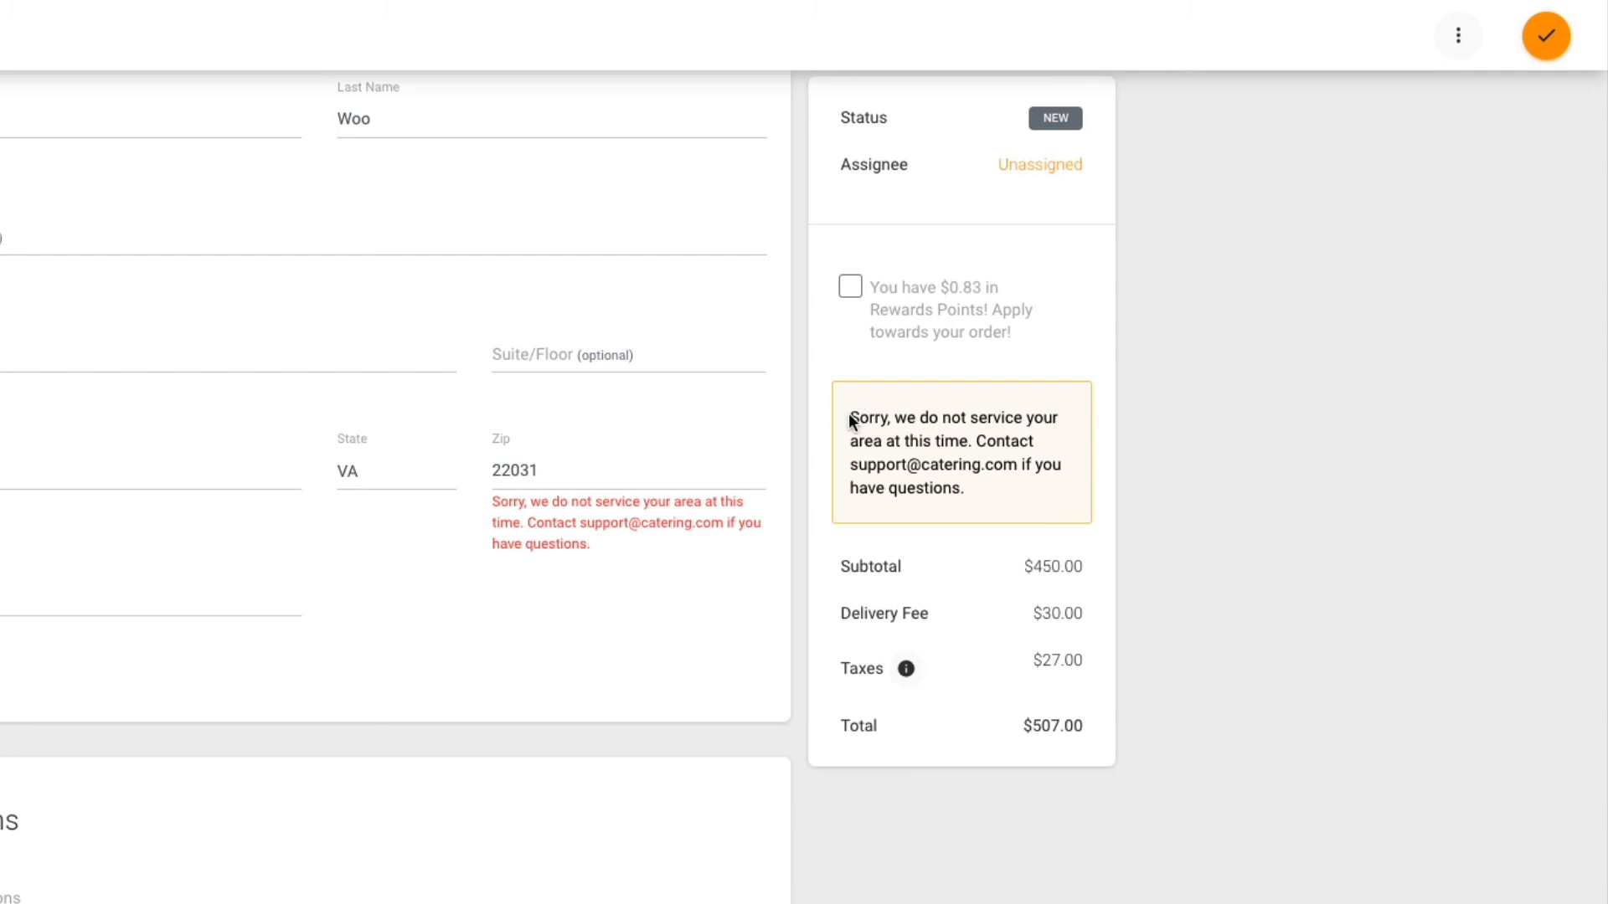
Save the edited order despite the service area restriction and check the delivery zip code.
{"action": "left_click_drag", "start_coordinate": [849, 414], "coordinate": [1013, 481]}
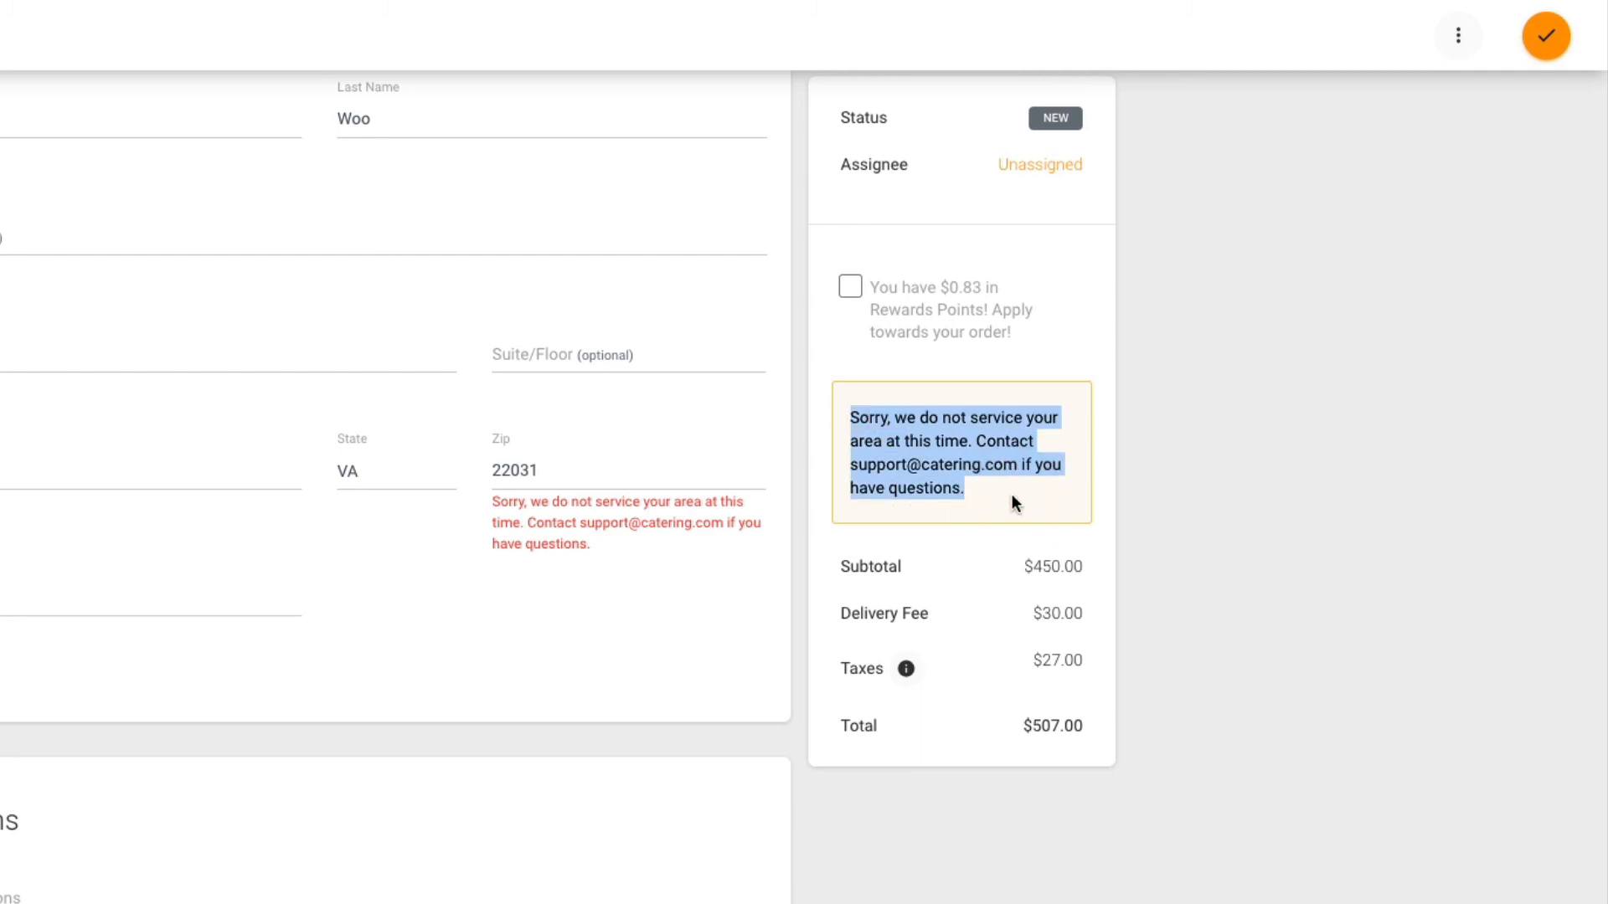
{"action": "left_click", "coordinate": [1286, 490]}
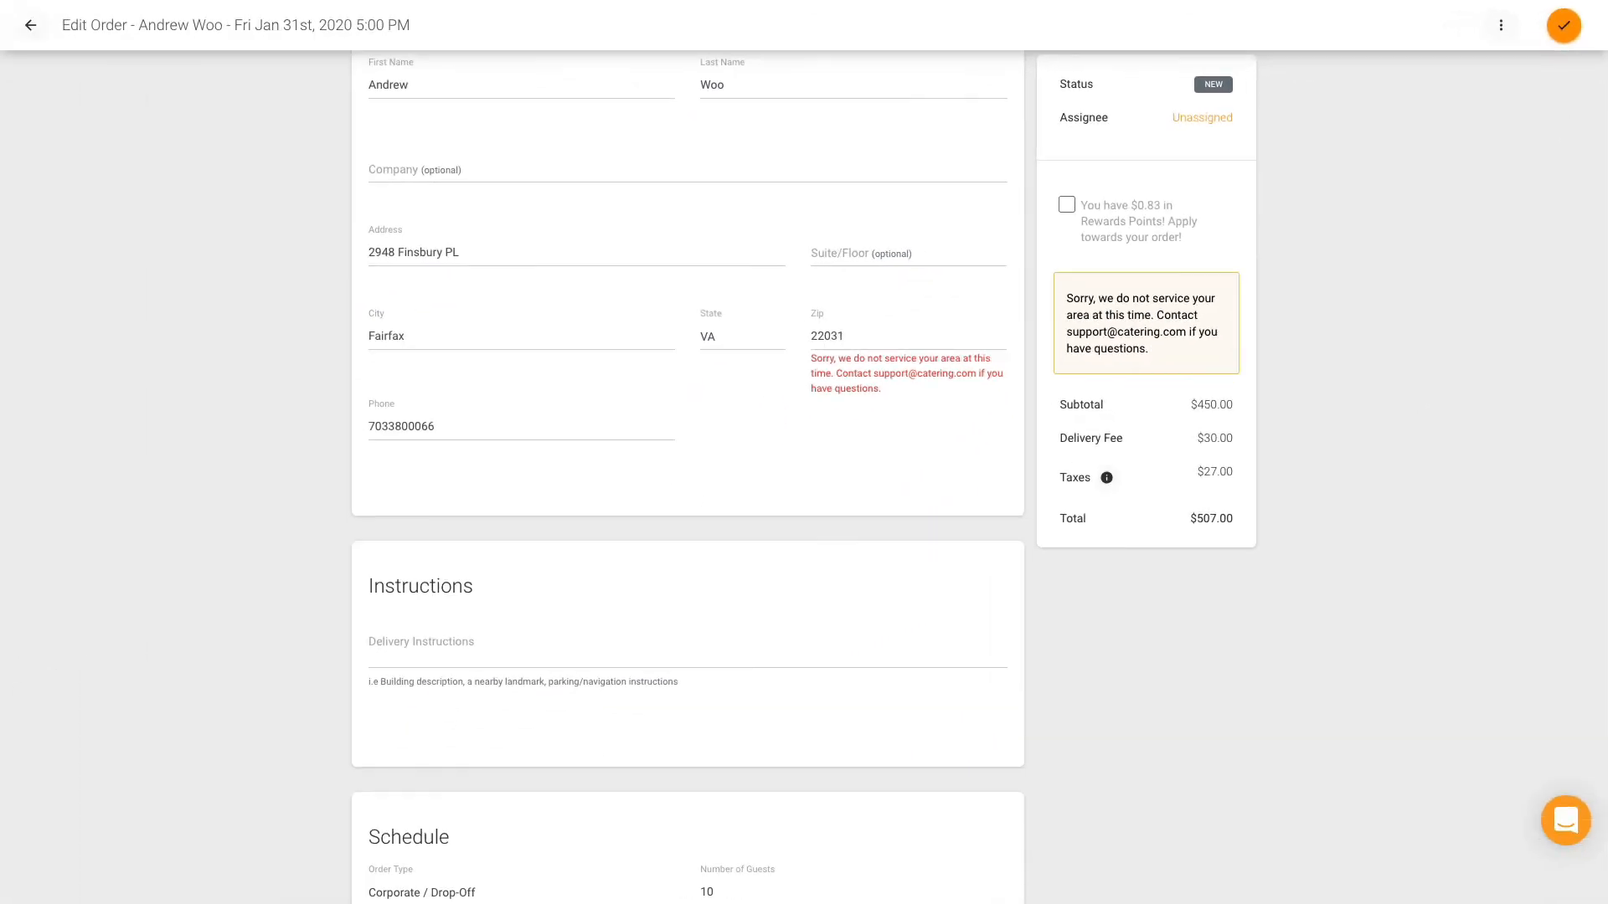
{"action": "left_click", "coordinate": [1563, 29]}
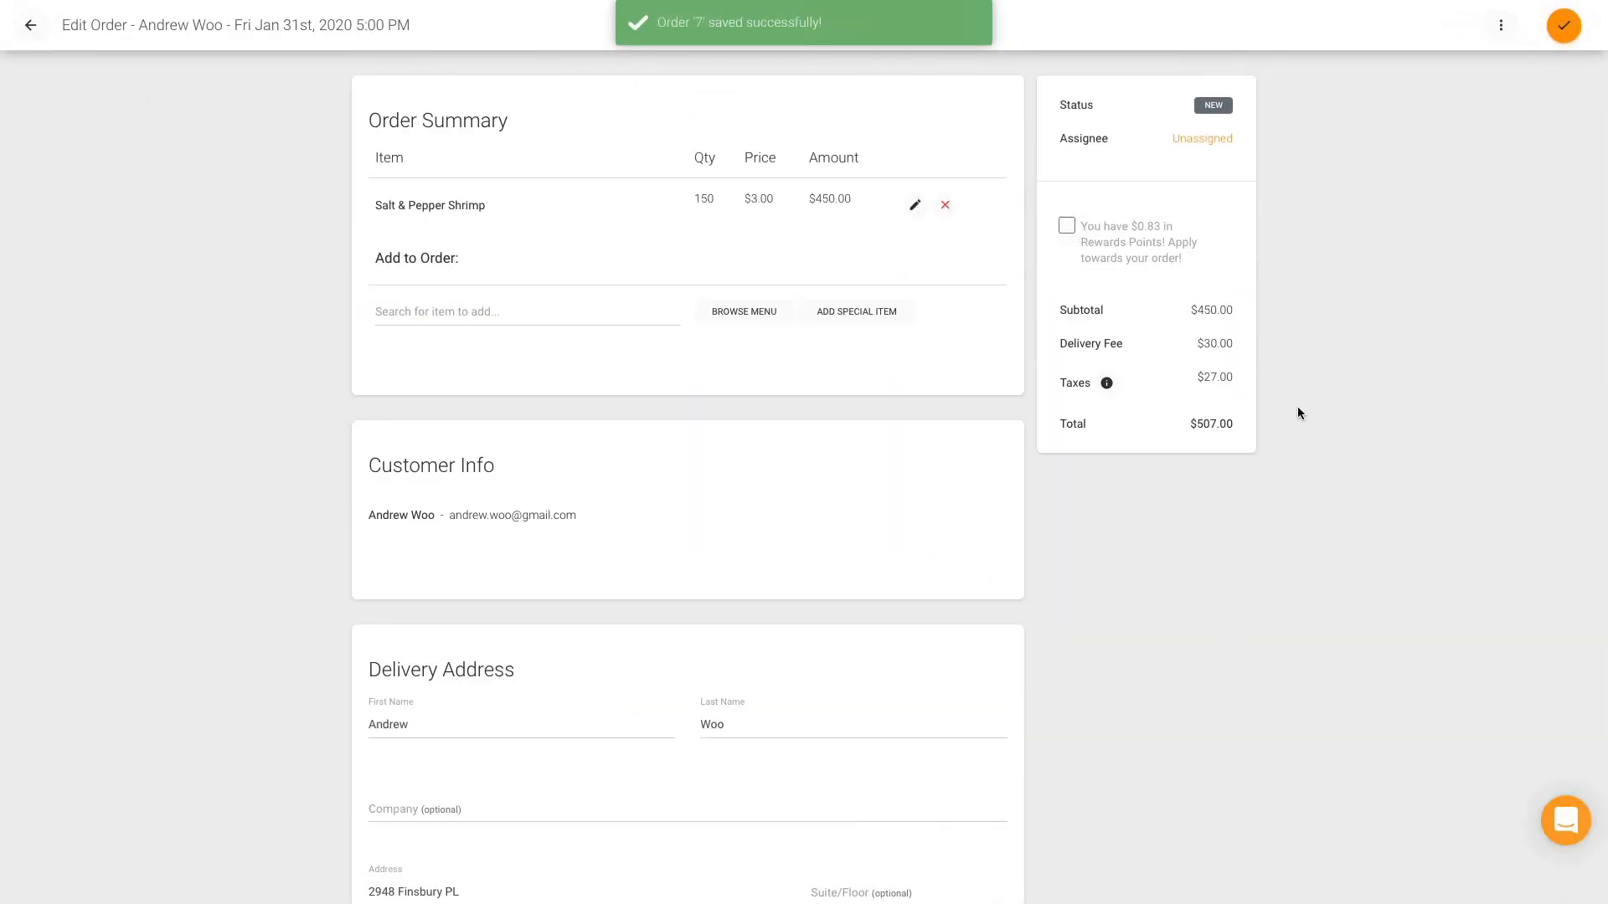
{"action": "scroll", "coordinate": [1298, 413], "scroll_direction": "down", "scroll_amount": 5}
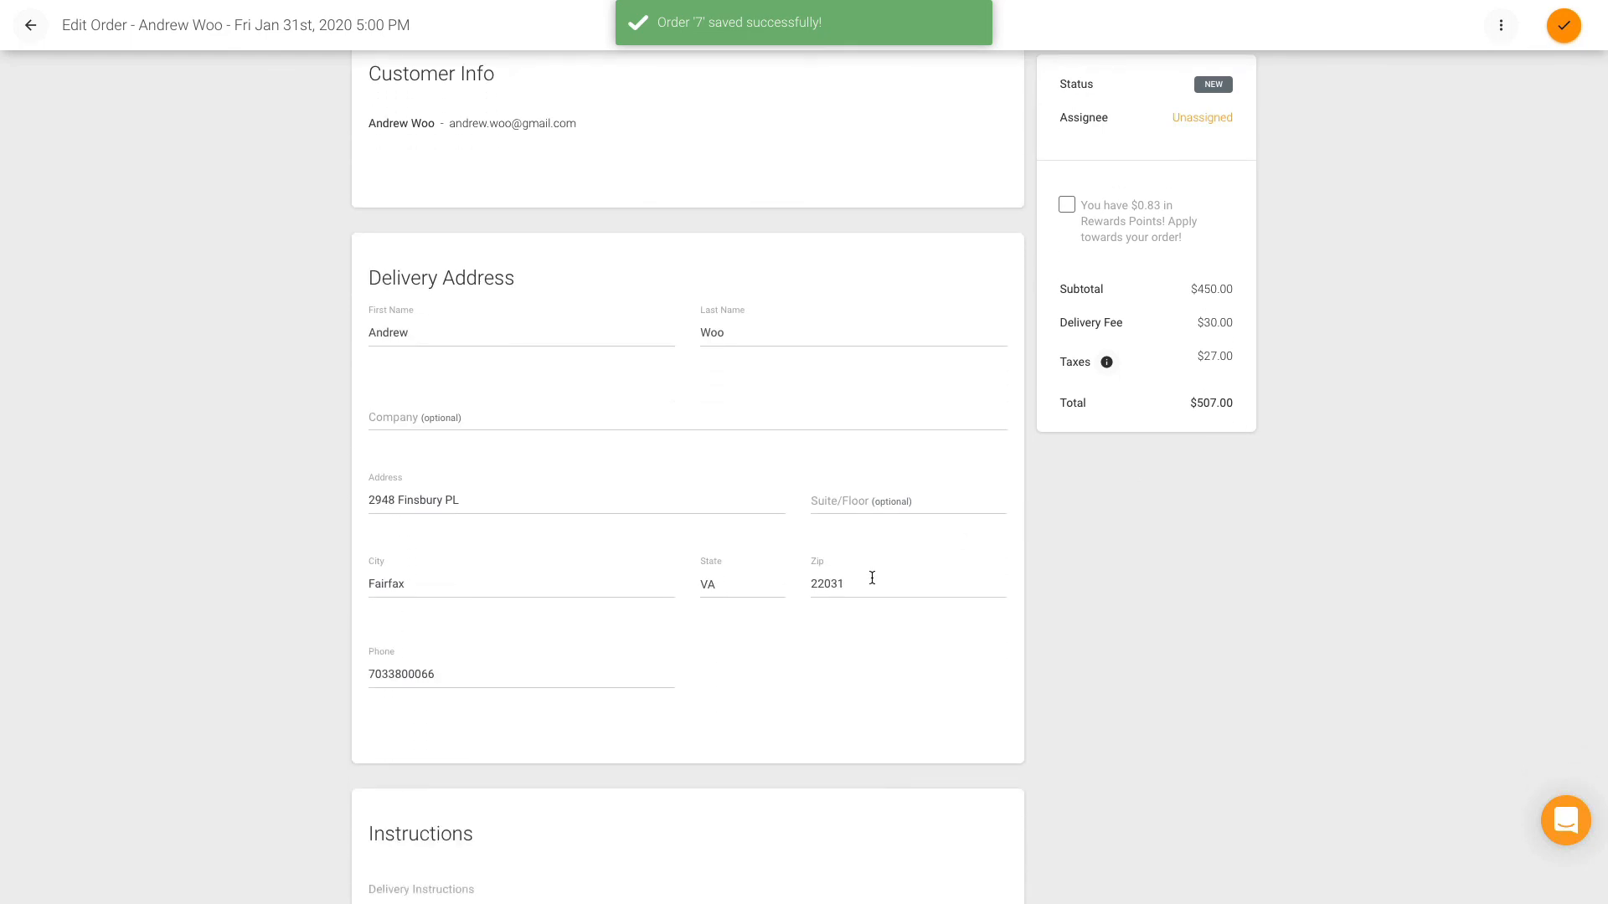